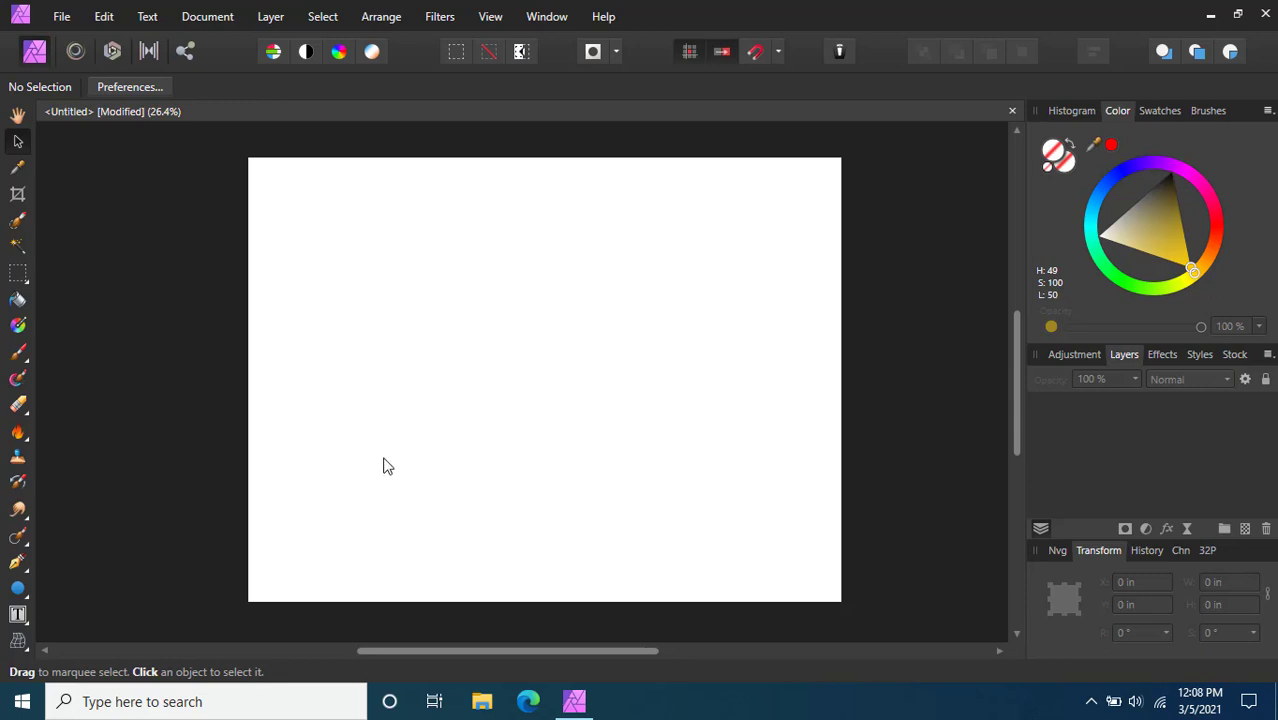
Draw a teardrop with the Tear Tool in the upper middle of the page, about 1.05 in wide and 1.64 in high
click(20, 590)
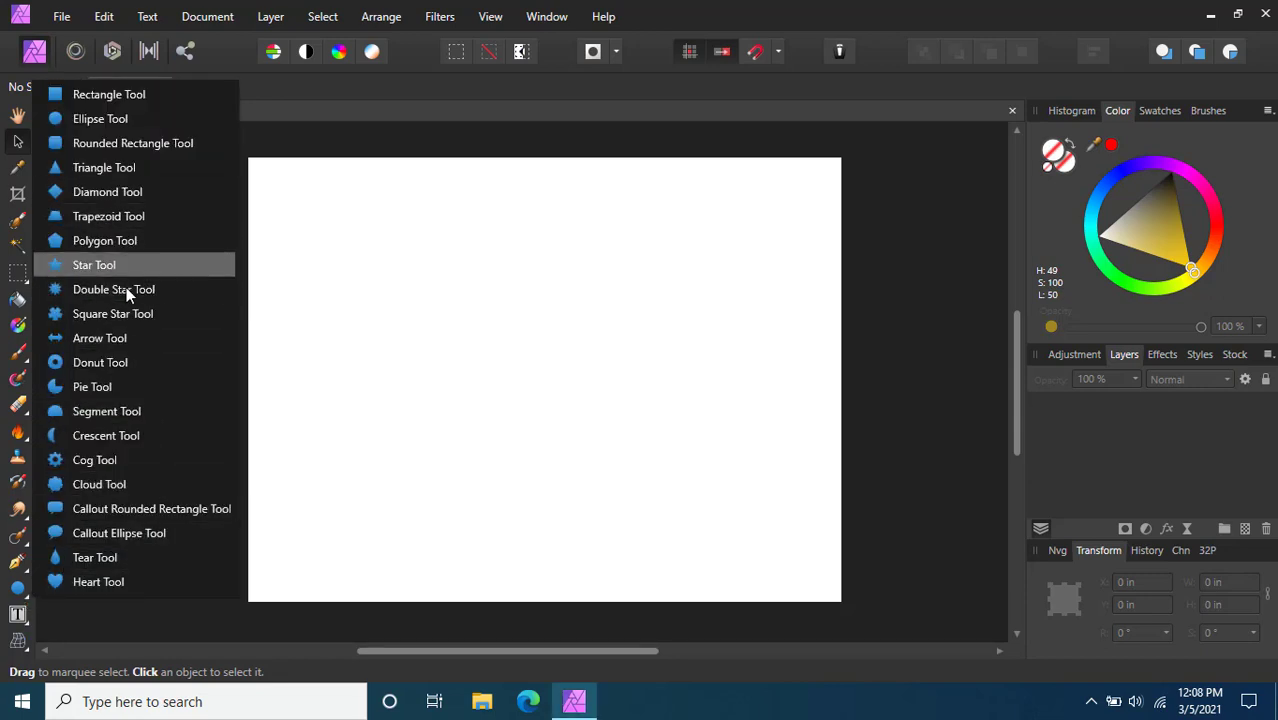
click(96, 556)
drag(481, 245, 570, 381)
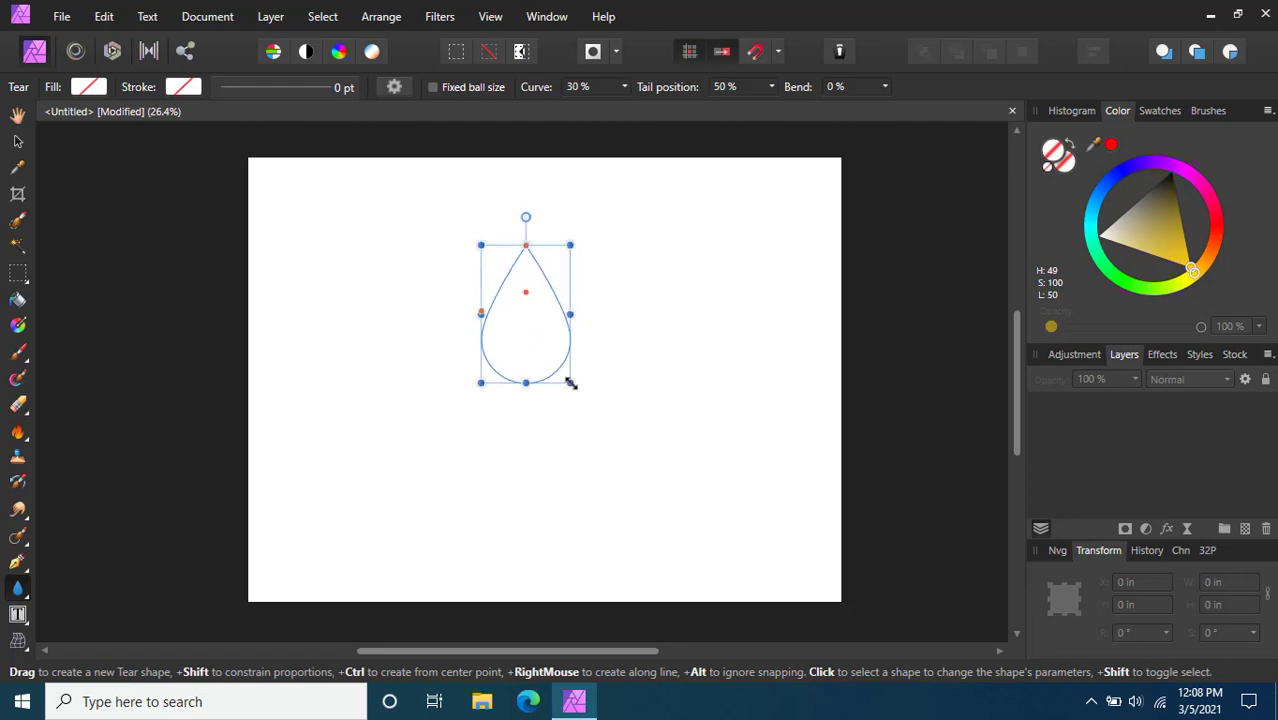
click(20, 143)
drag(516, 328, 543, 303)
drag(597, 357, 535, 324)
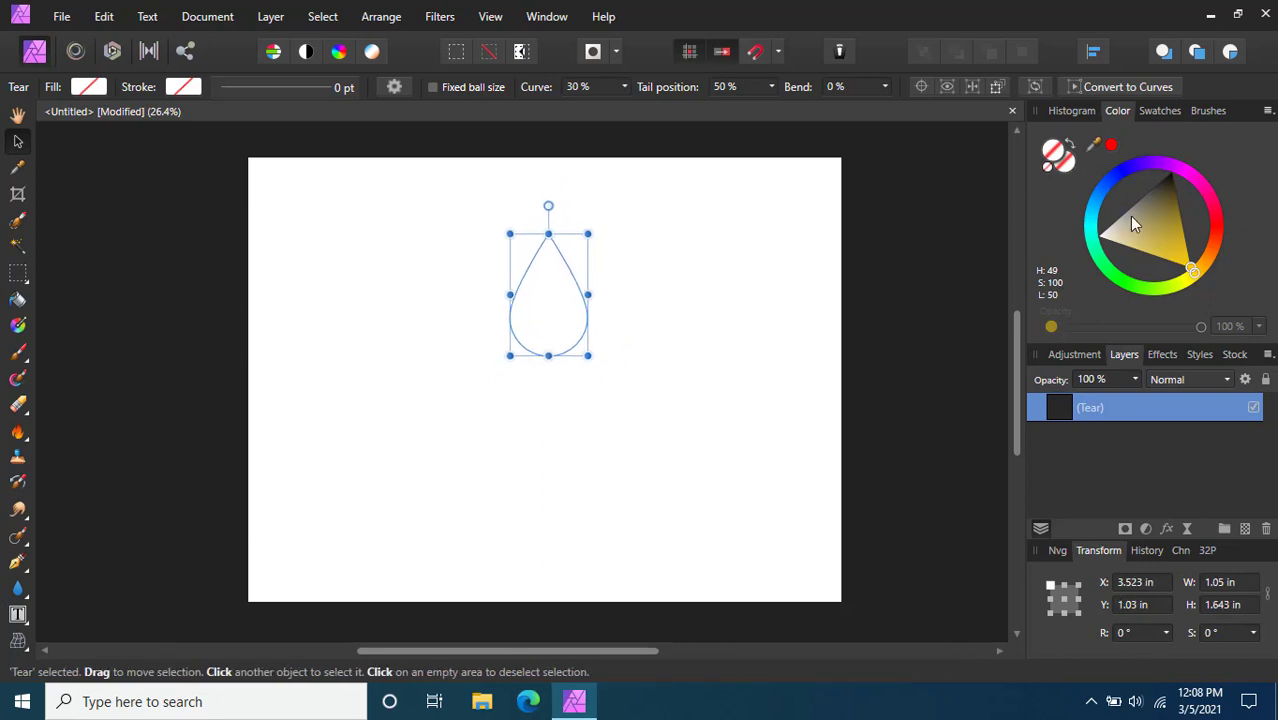
Give the teardrop a white fill and a black stroke
drag(1133, 224, 1050, 258)
click(1069, 168)
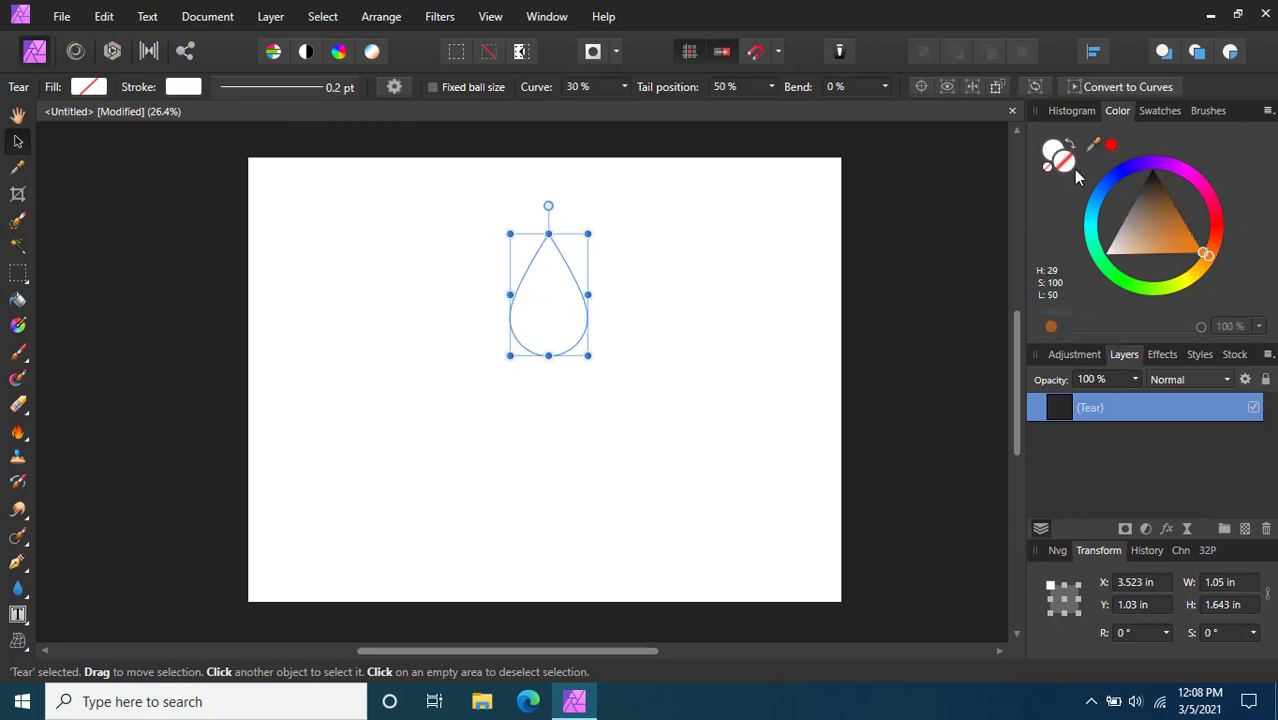
click(1131, 227)
drag(1131, 227, 1077, 276)
click(1050, 150)
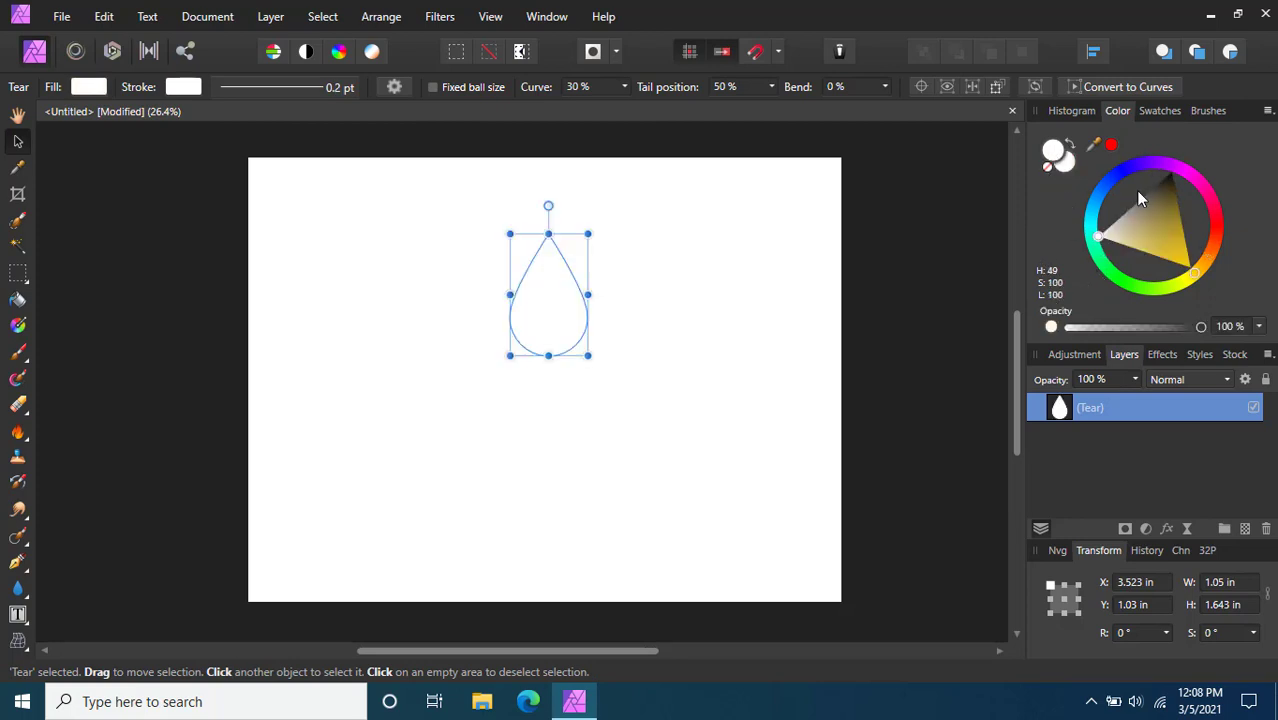
drag(1135, 190, 1176, 152)
scroll(508, 251, up, 5)
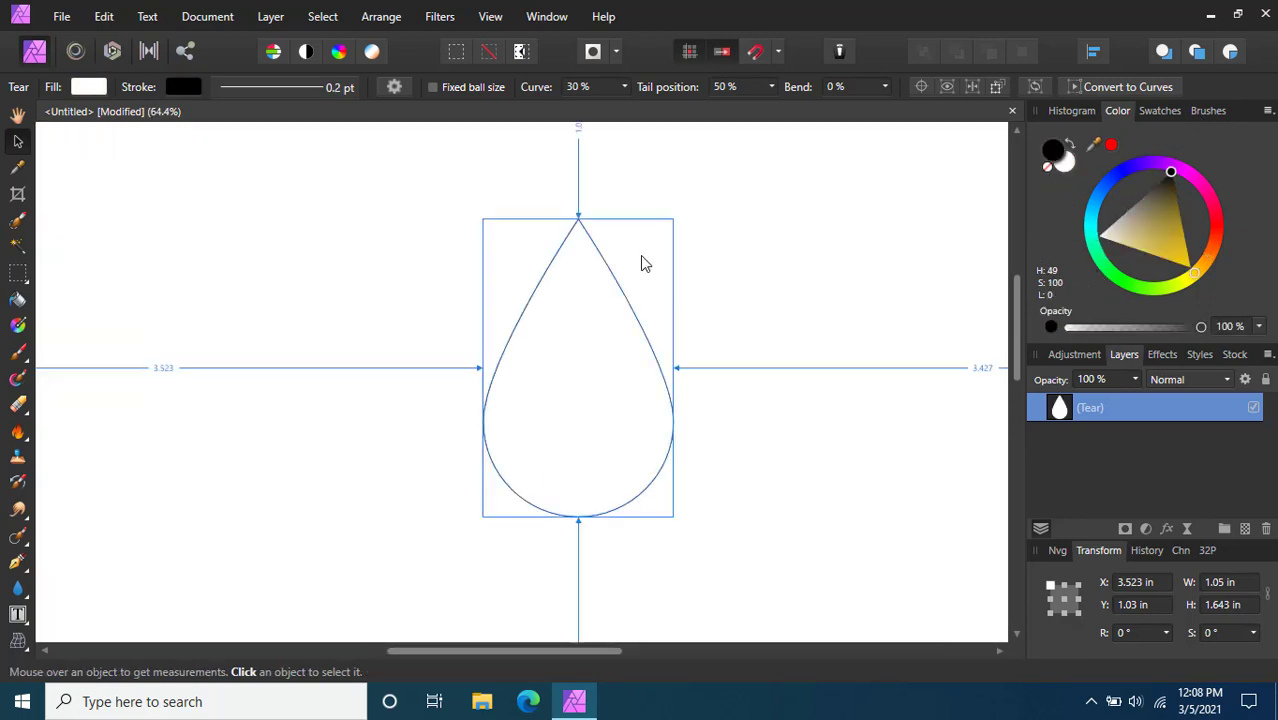
scroll(642, 260, down, 5)
scroll(673, 302, up, 2)
click(622, 286)
scroll(636, 268, up, 1)
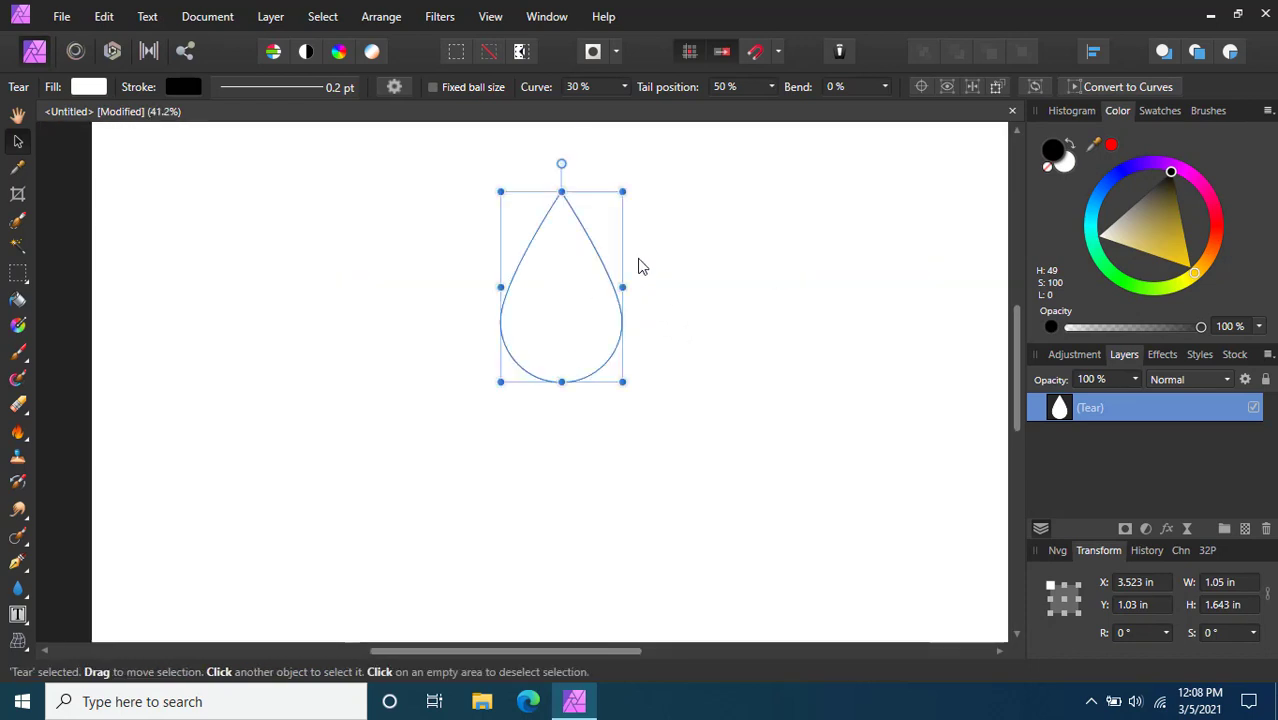
scroll(704, 285, down, 2)
scroll(862, 254, up, 1)
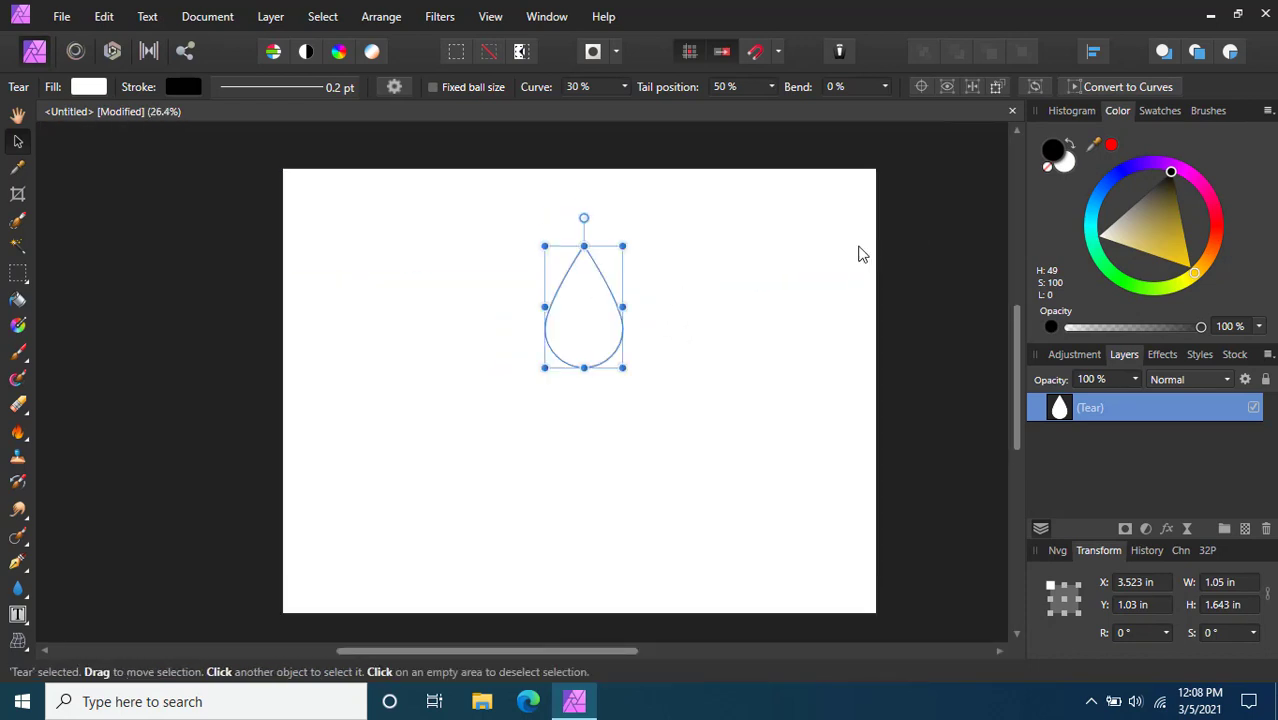
scroll(606, 318, up, 1)
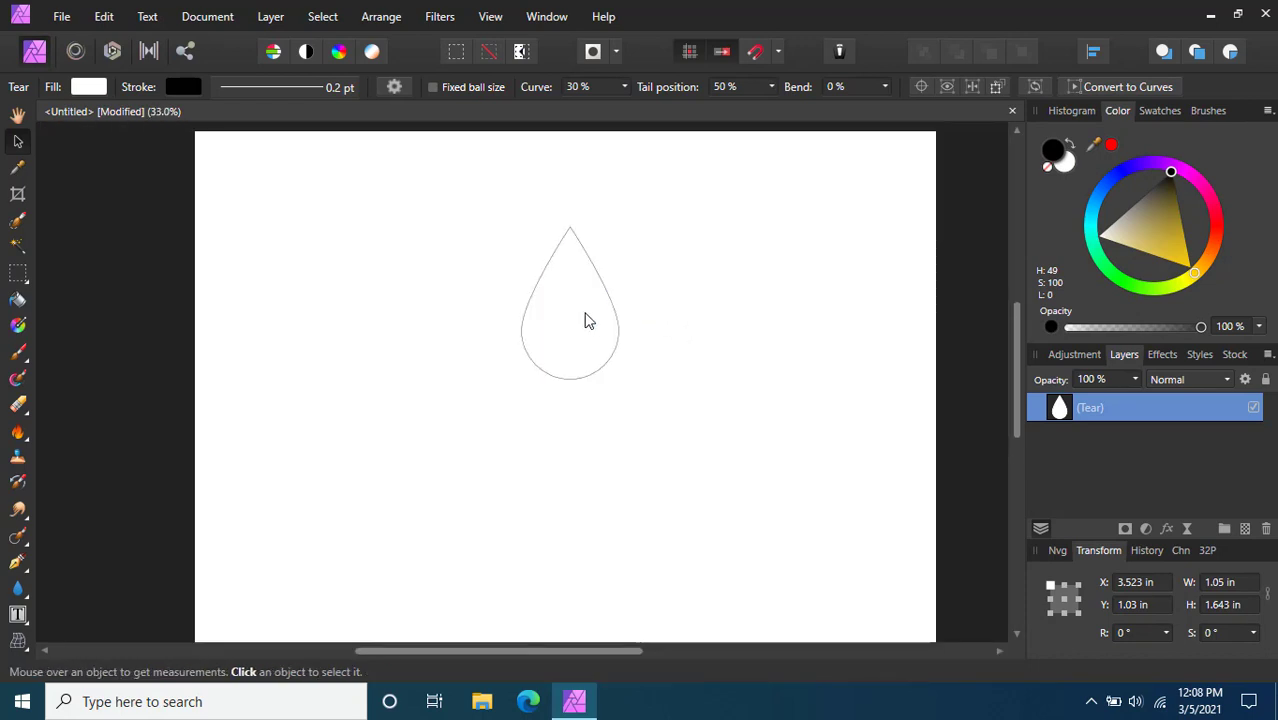
Set up the Paint Brush from the Drawing category with 40% opacity and a width of 87 px
click(18, 356)
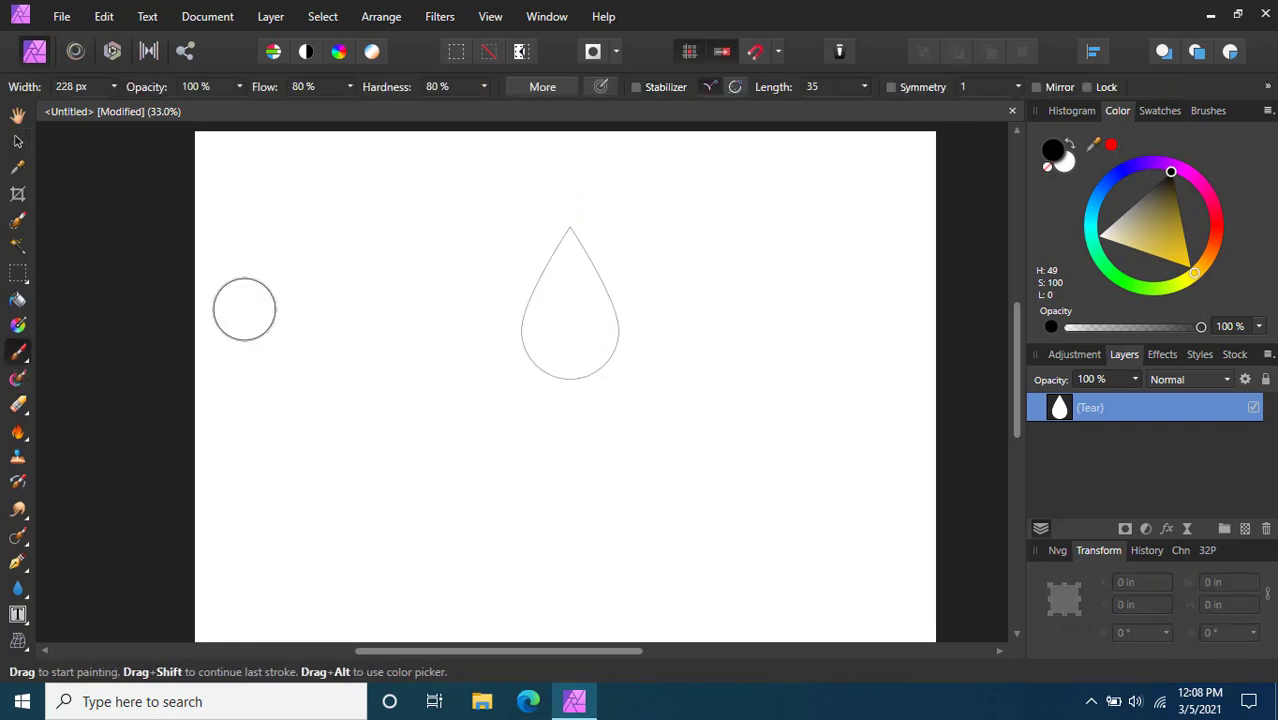
click(1208, 111)
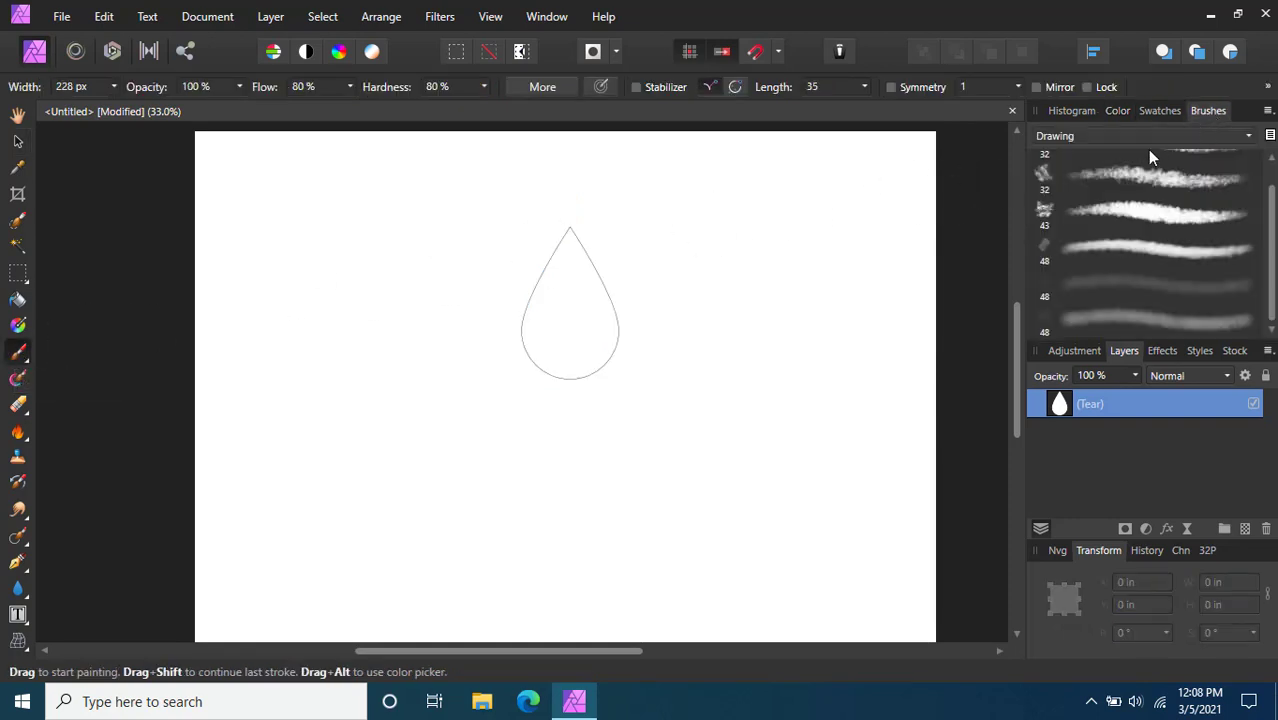
click(1097, 138)
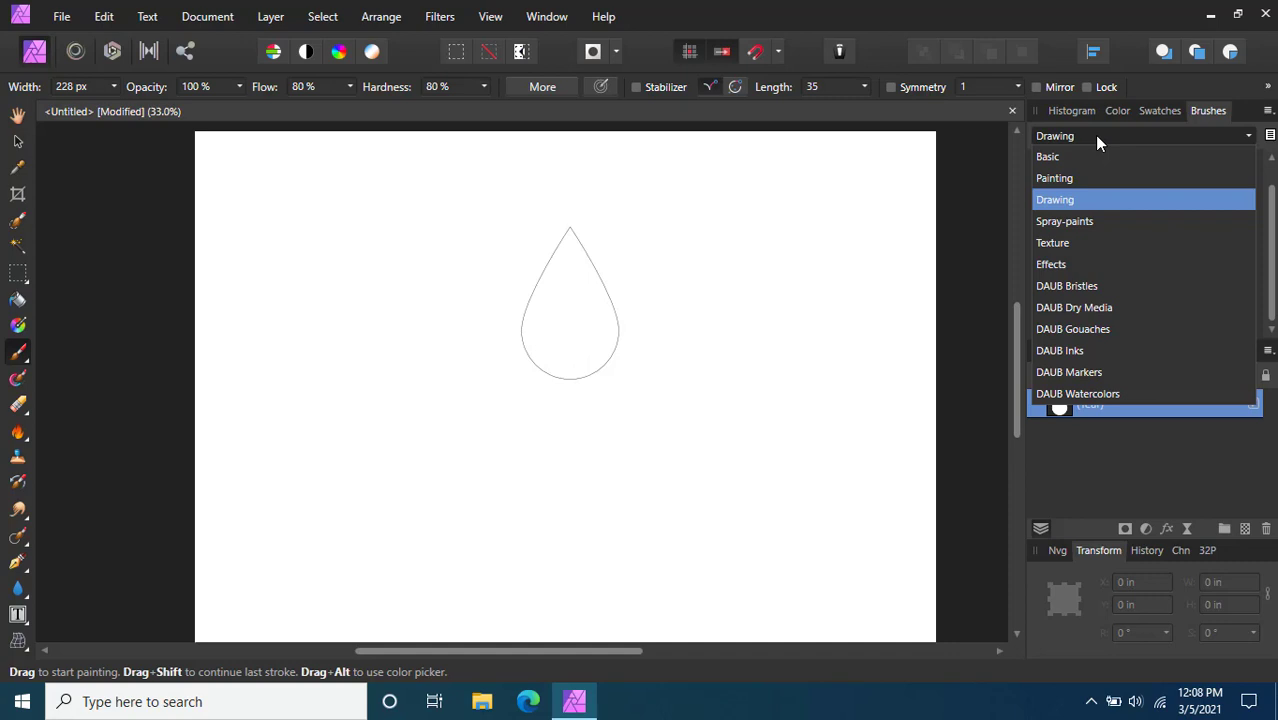
click(1055, 200)
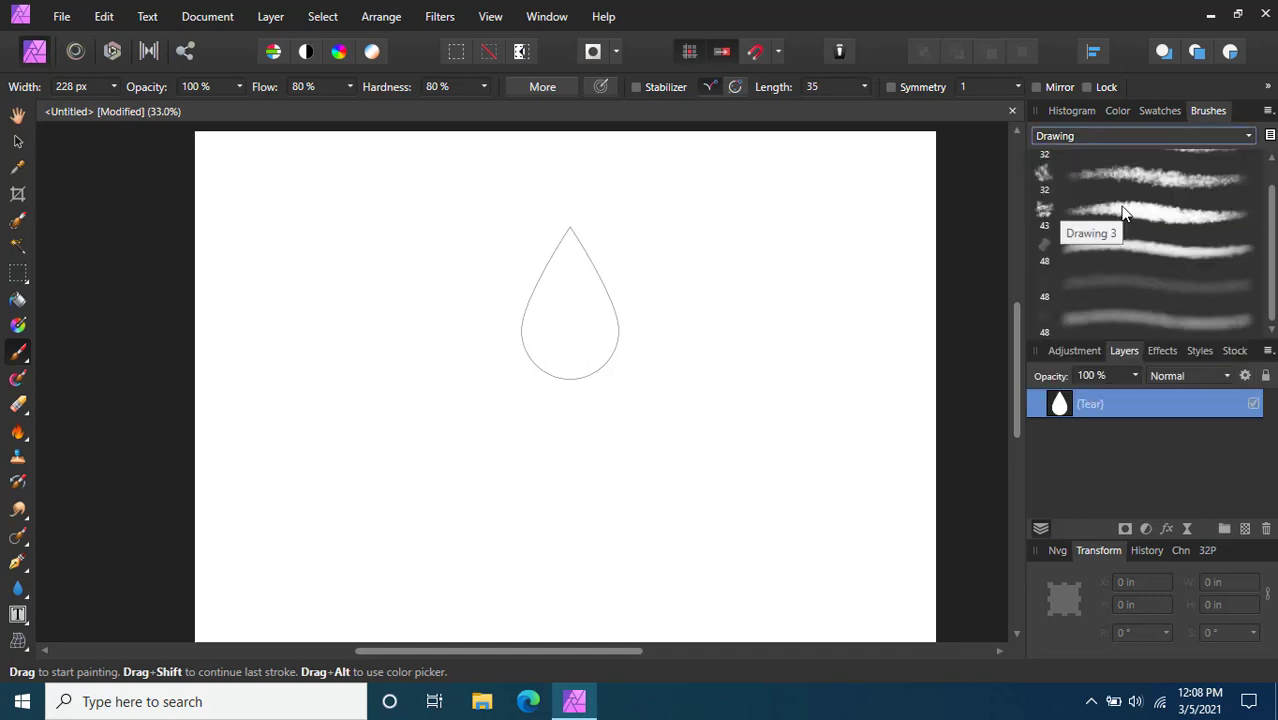
click(239, 86)
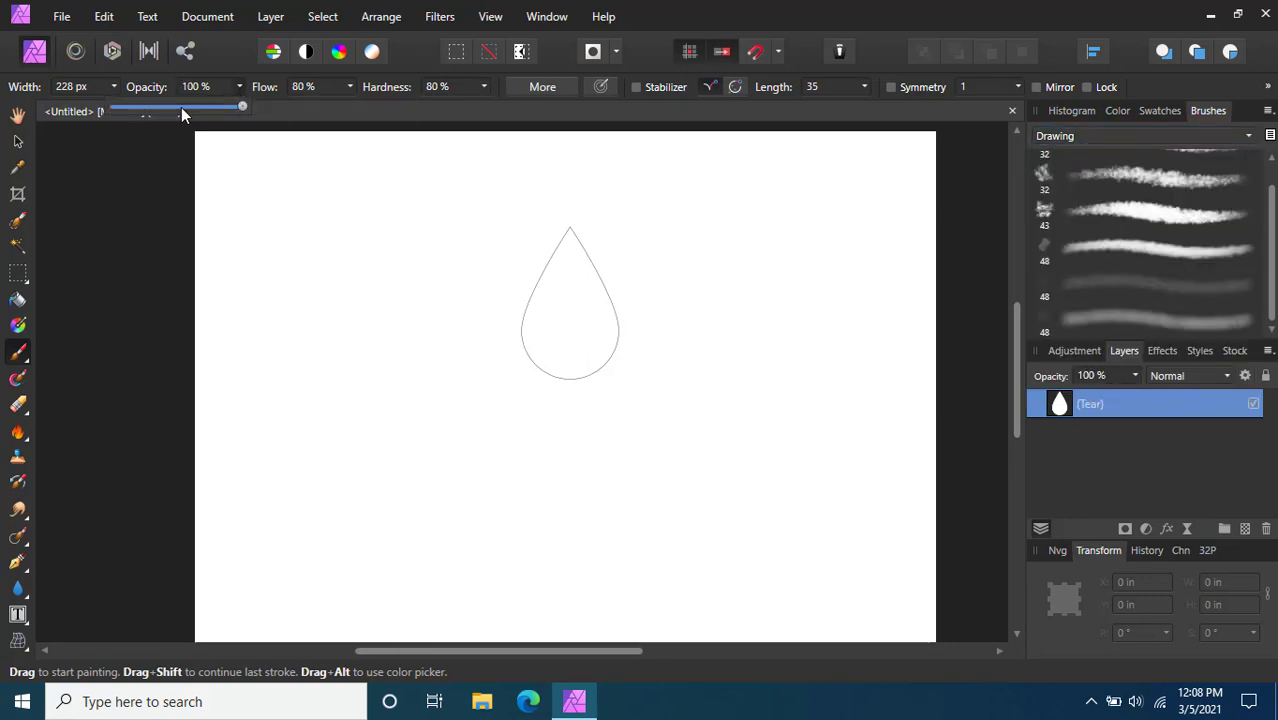
click(164, 107)
click(113, 86)
drag(84, 108, 82, 106)
click(115, 87)
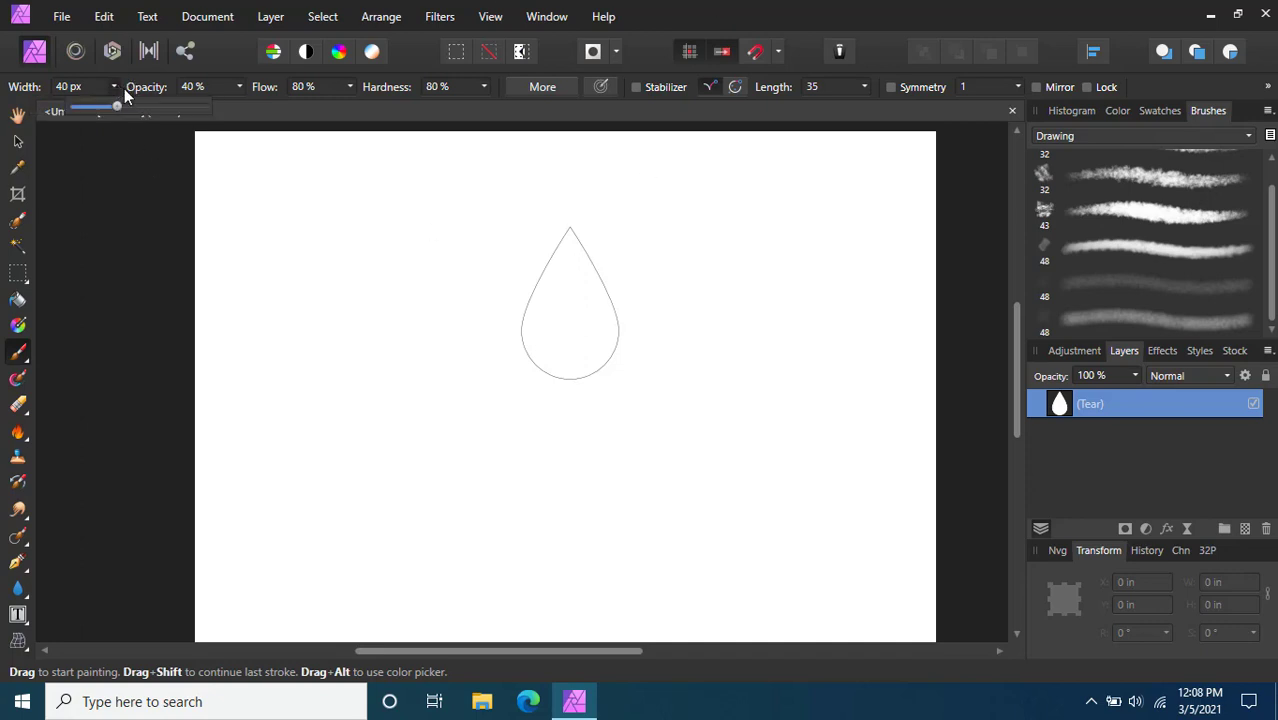
Try a brush dab inside the teardrop, then remove the painted pixels
click(567, 272)
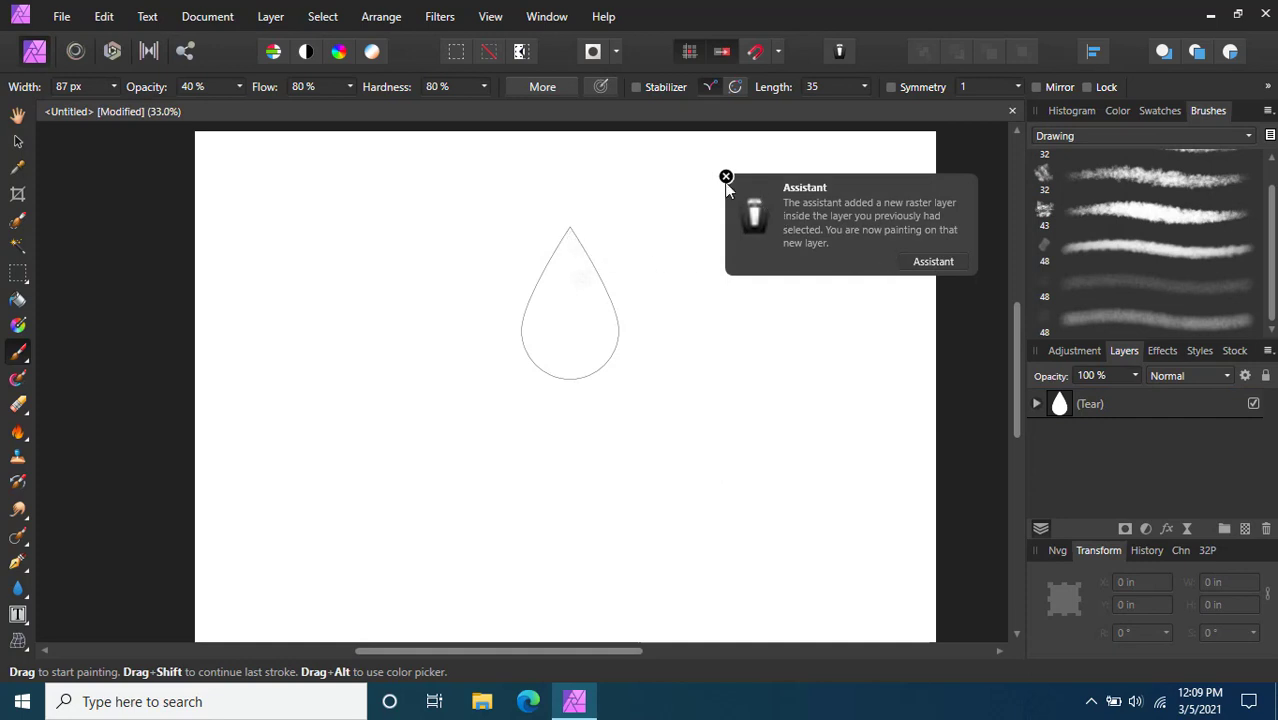
click(726, 177)
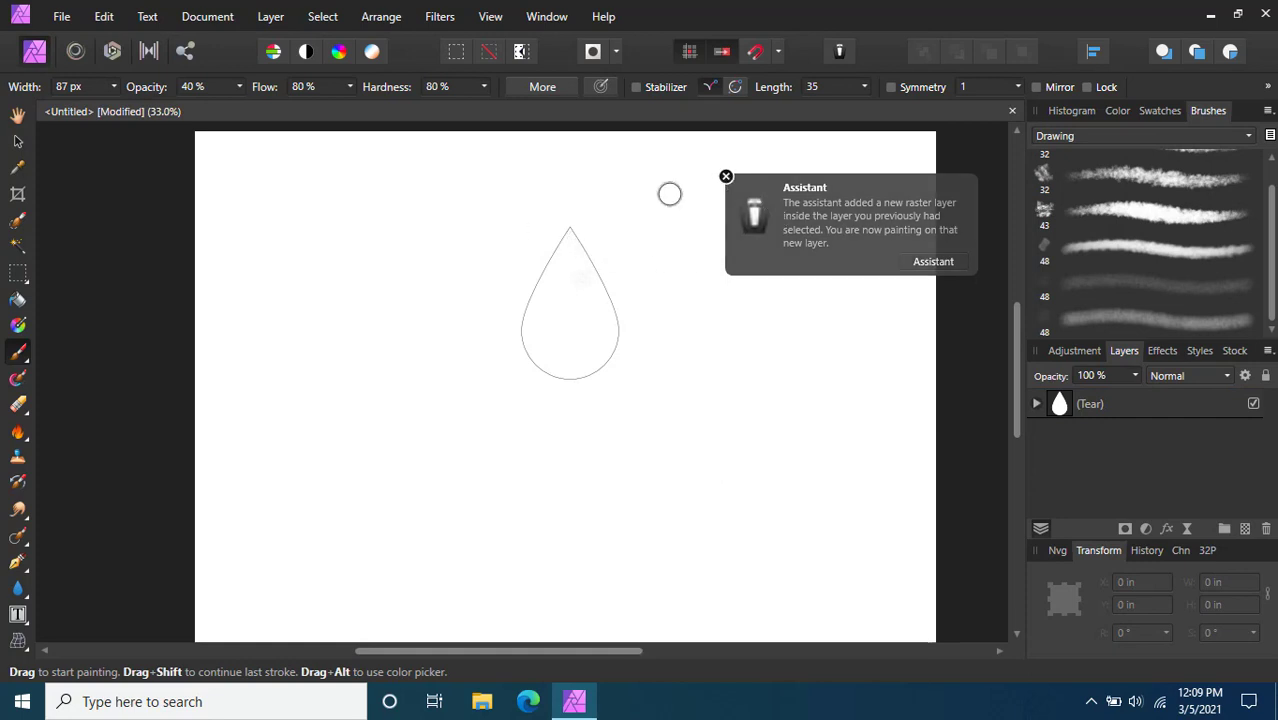
click(18, 143)
drag(587, 287, 584, 330)
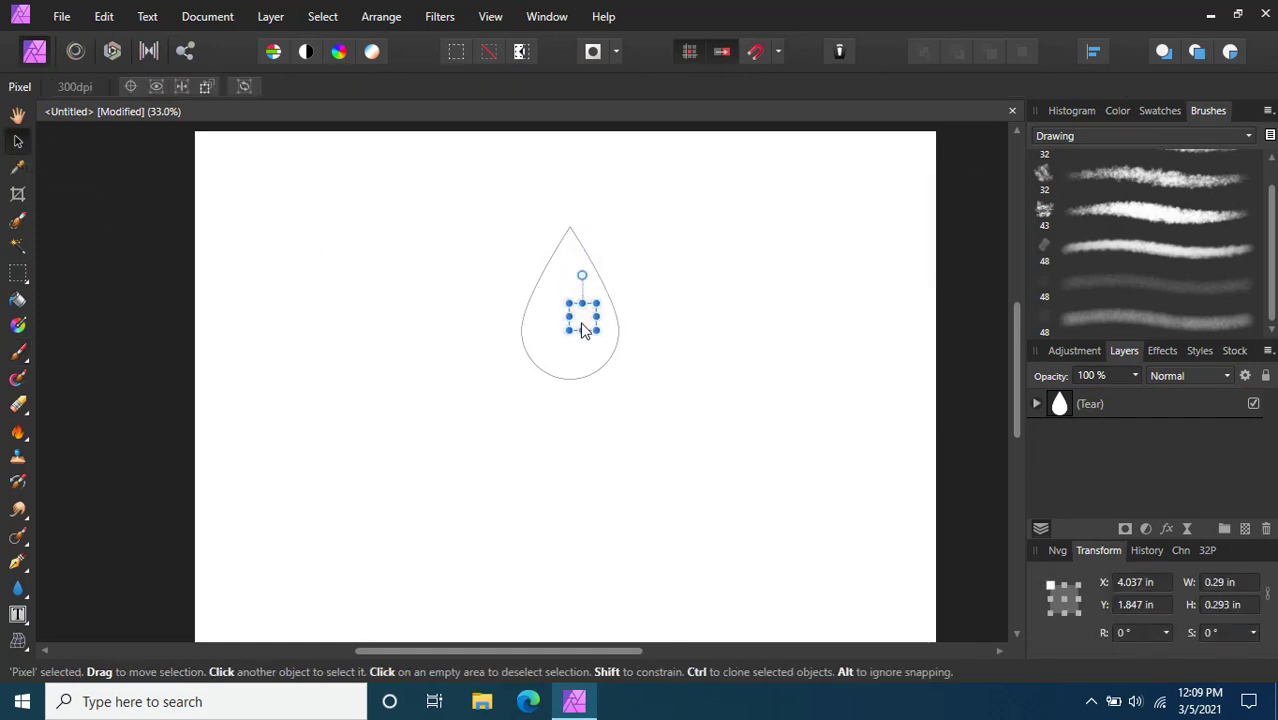
click(580, 328)
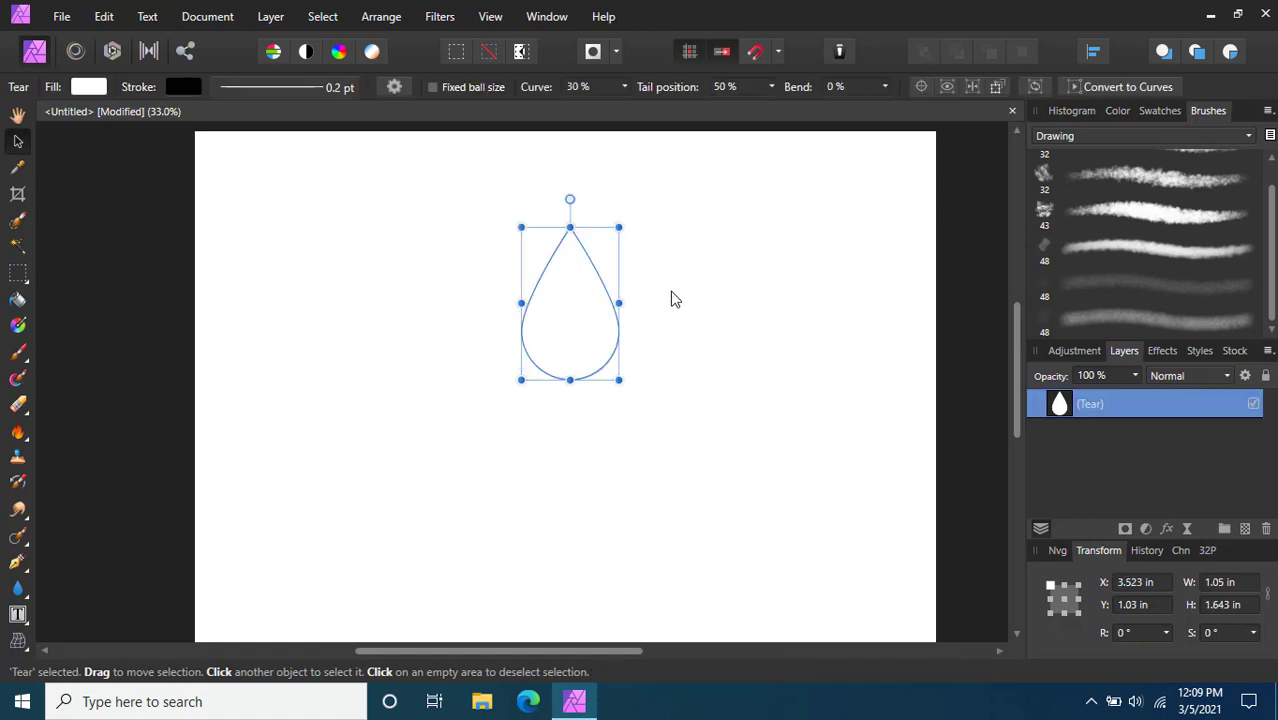
Choose the textured 43 px brush from the Drawing category for the Paint Brush
scroll(660, 290, up, 3)
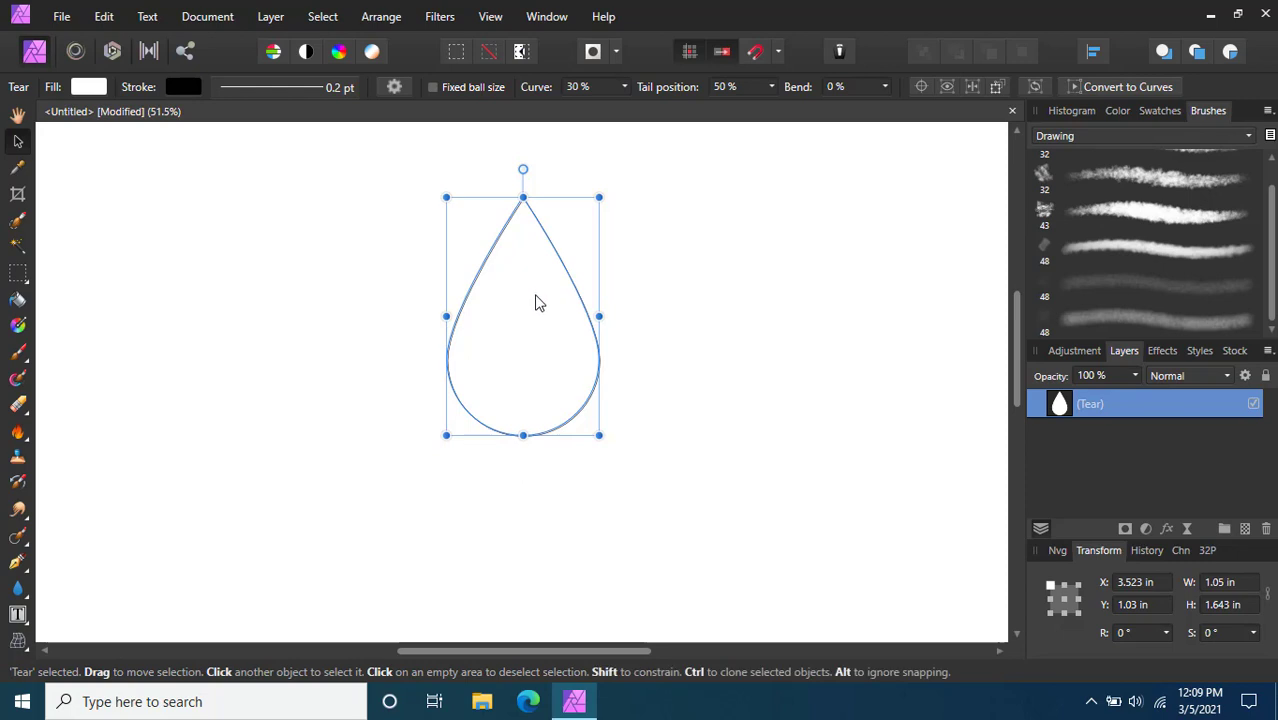
click(20, 352)
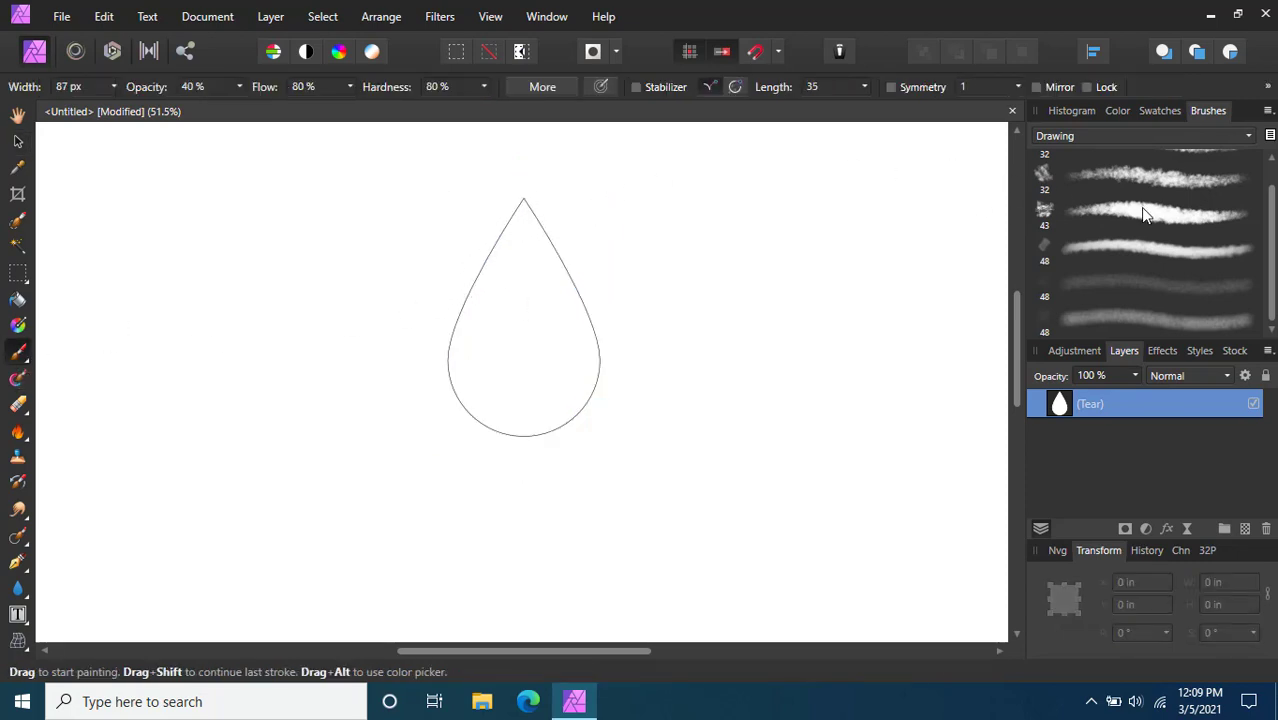
scroll(1150, 236, up, 1)
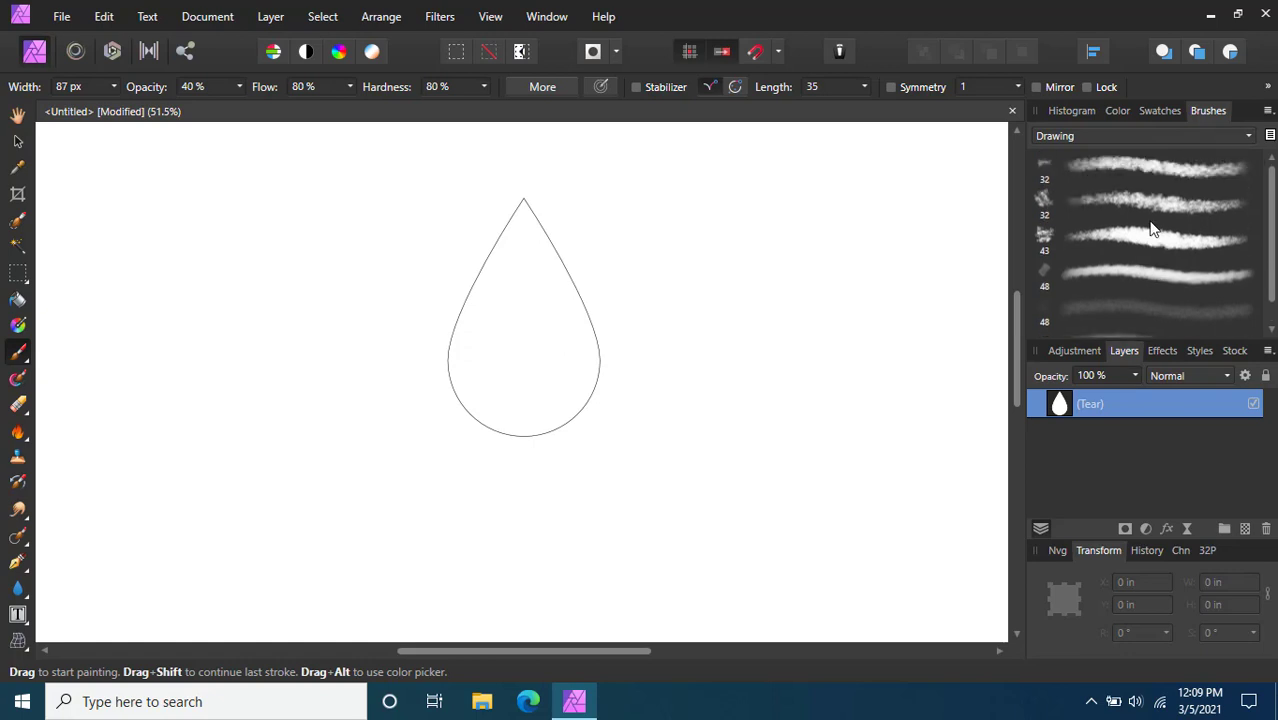
scroll(1164, 250, down, 1)
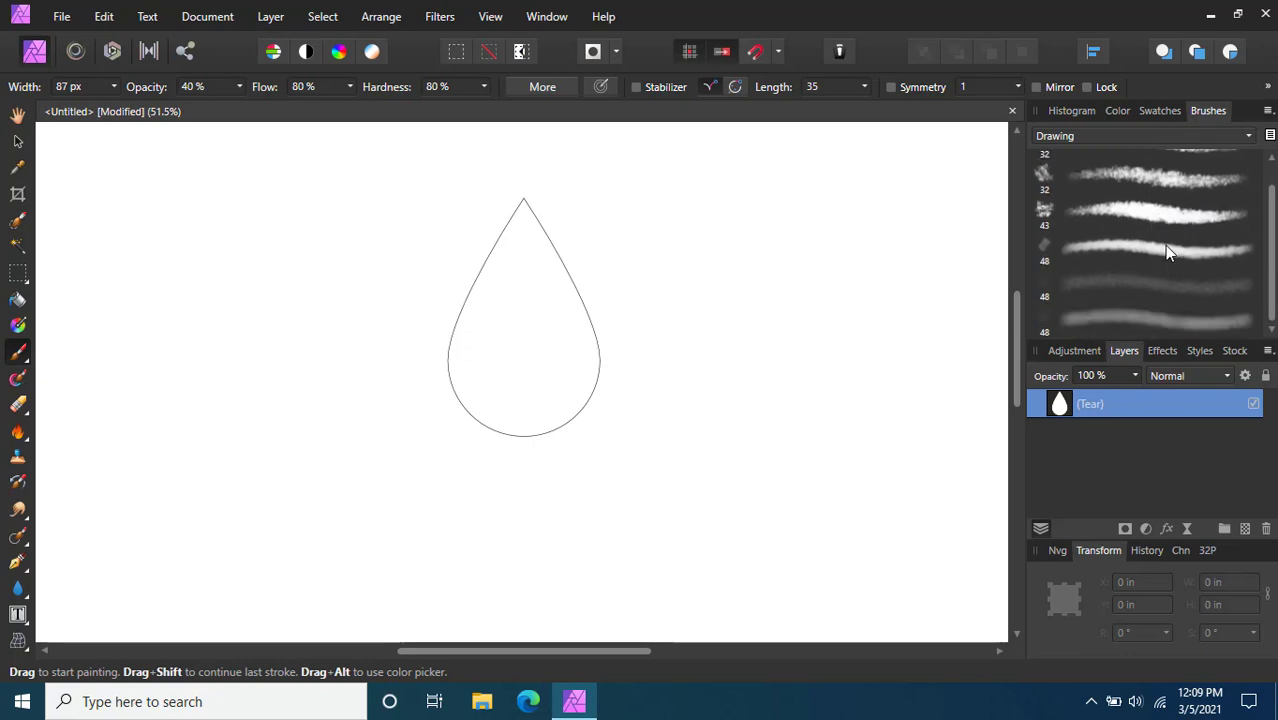
click(1155, 221)
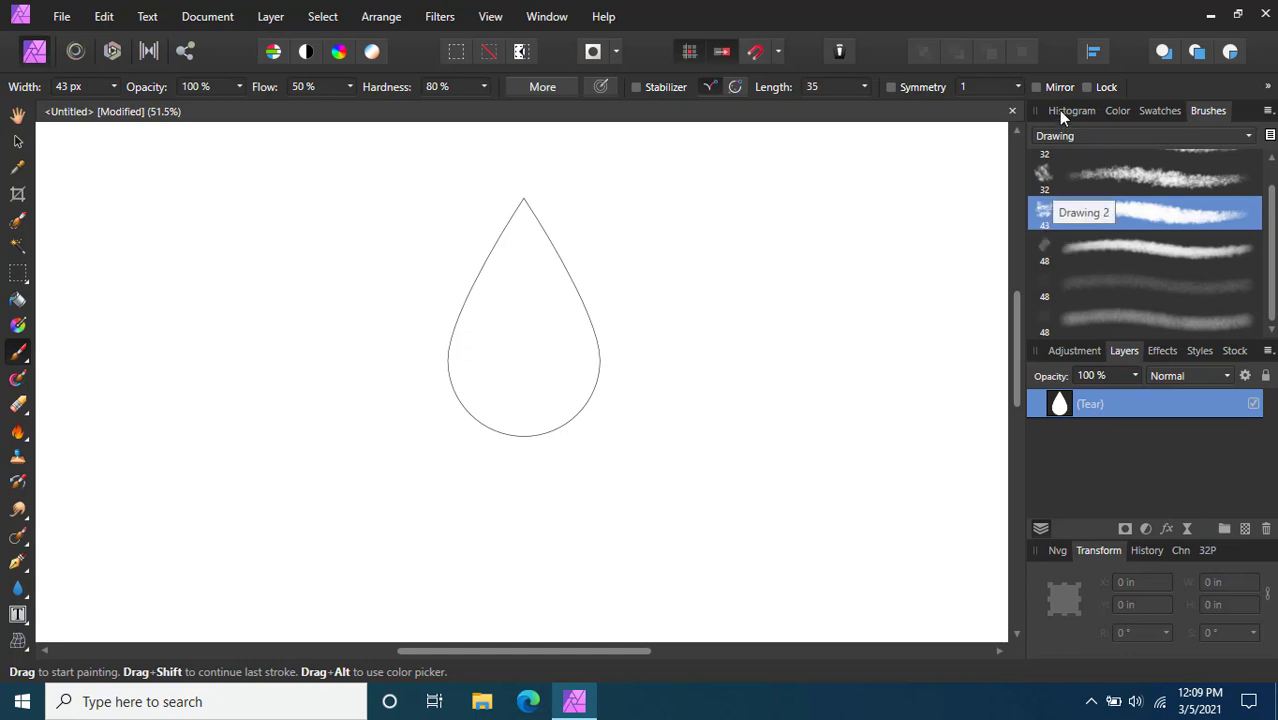
Set the brush colour to black and paint a band along the inside of the teardrop's outline
click(1117, 110)
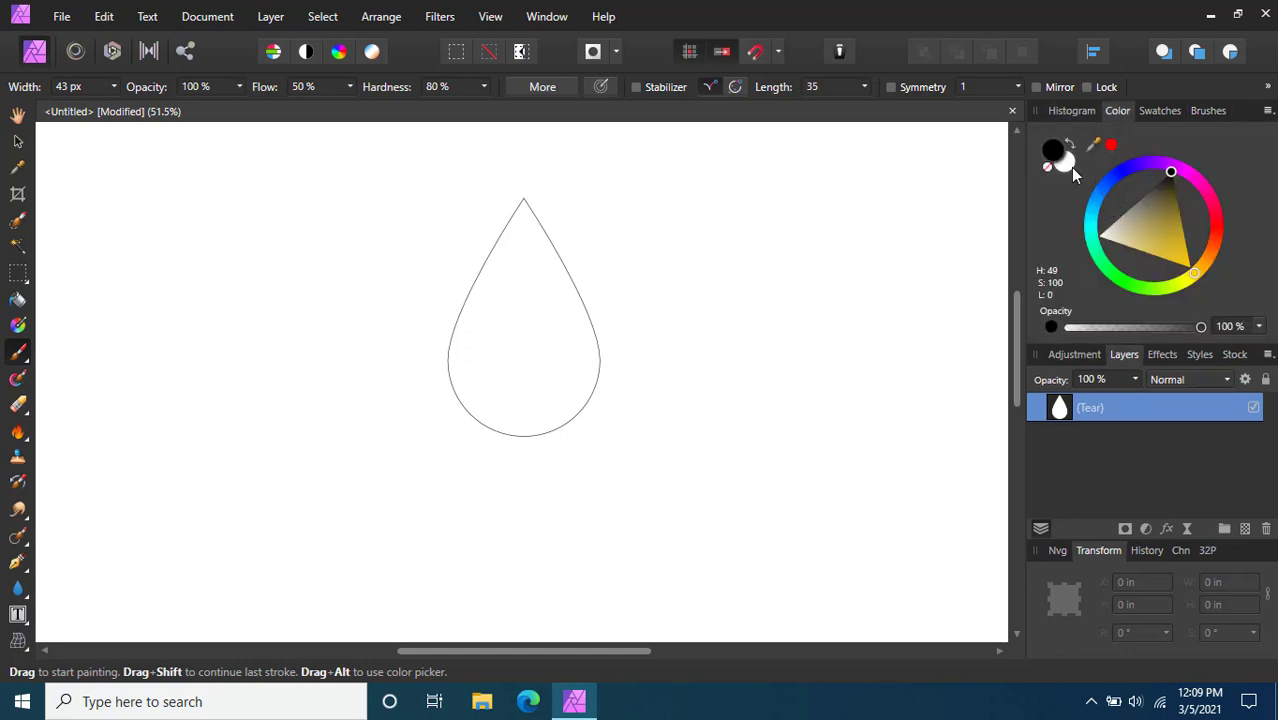
click(1068, 164)
click(1139, 172)
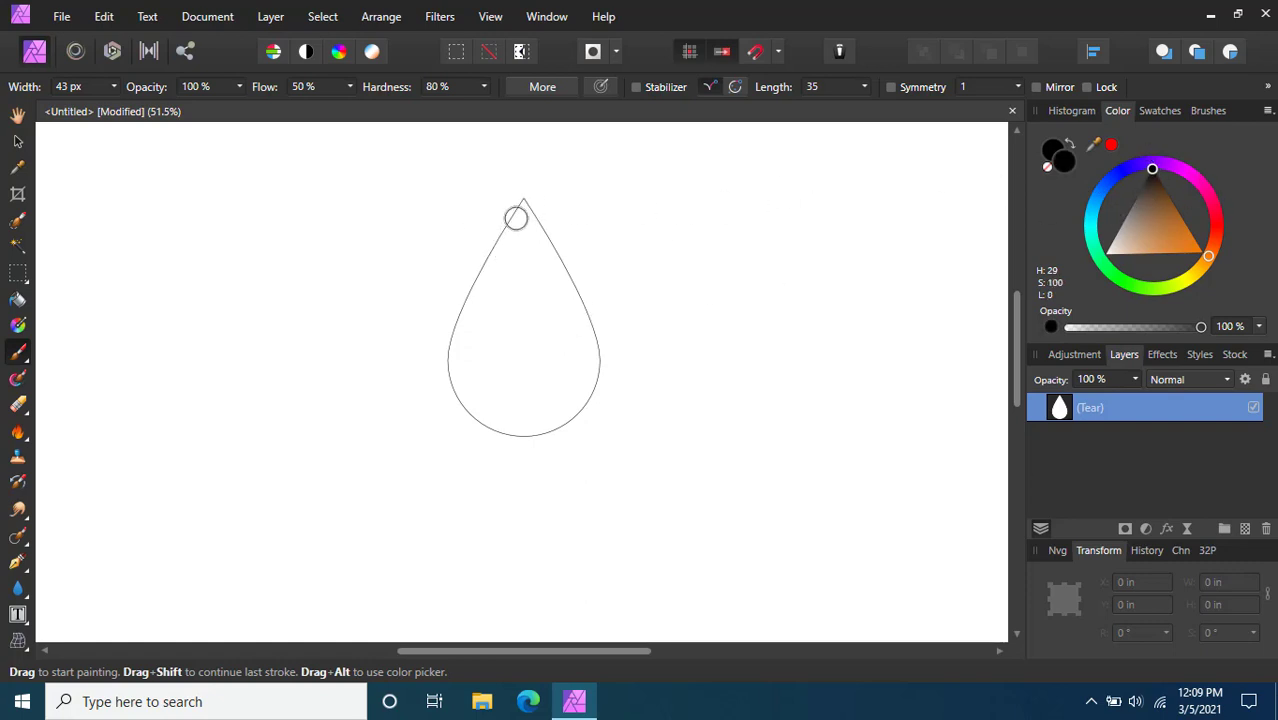
mouse_move(524, 203)
mouse_down()
mouse_move(471, 280)
mouse_move(451, 343)
mouse_move(462, 393)
mouse_move(486, 418)
mouse_move(551, 430)
mouse_move(585, 405)
mouse_move(595, 354)
mouse_move(585, 291)
mouse_move(524, 202)
mouse_up()
scroll(530, 210, up, 1)
scroll(536, 230, up, 2)
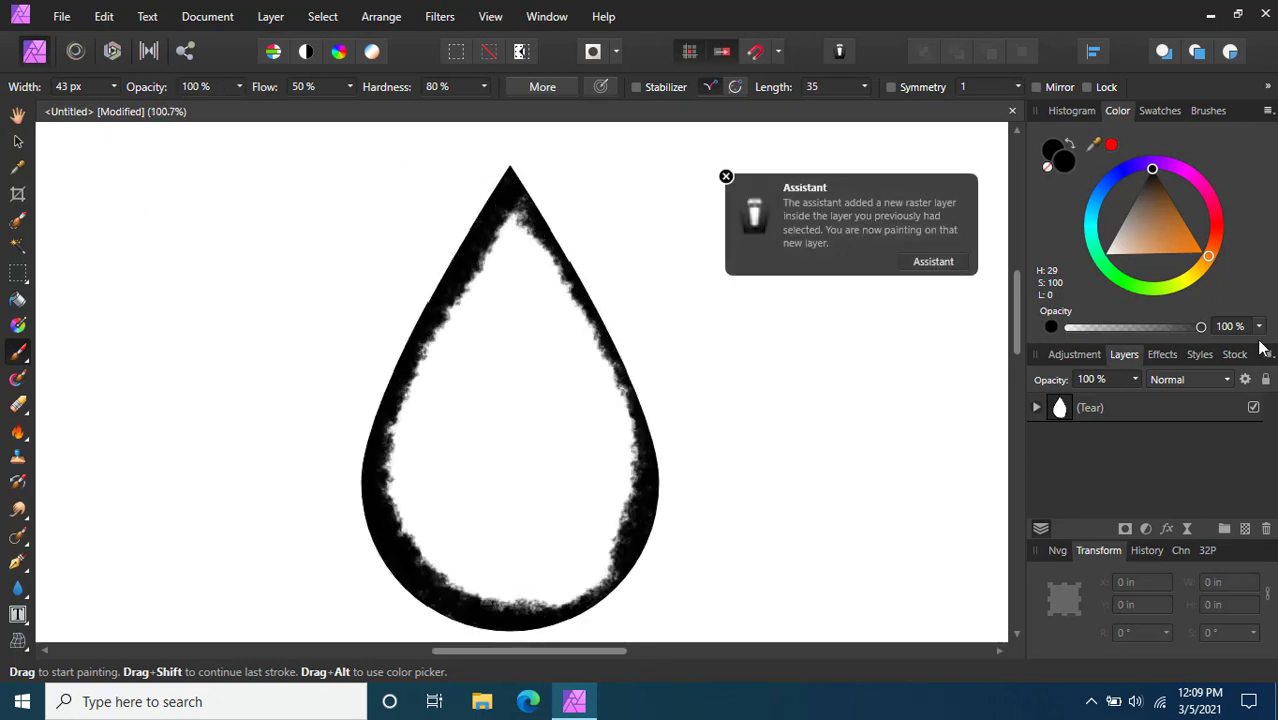
Lower the colour opacity in stages down to 31% and paint progressively lighter gray rings inside the black band
click(1155, 327)
mouse_move(491, 234)
mouse_down()
mouse_move(513, 220)
mouse_move(394, 408)
mouse_move(394, 508)
mouse_move(462, 579)
mouse_move(561, 597)
mouse_move(608, 548)
mouse_move(622, 482)
mouse_move(581, 333)
mouse_move(515, 232)
mouse_move(505, 285)
mouse_move(444, 360)
mouse_move(422, 457)
mouse_move(471, 534)
mouse_move(551, 568)
mouse_move(594, 517)
mouse_move(597, 422)
mouse_move(513, 277)
mouse_move(530, 340)
mouse_up()
click(1136, 328)
key(ctrl+z)
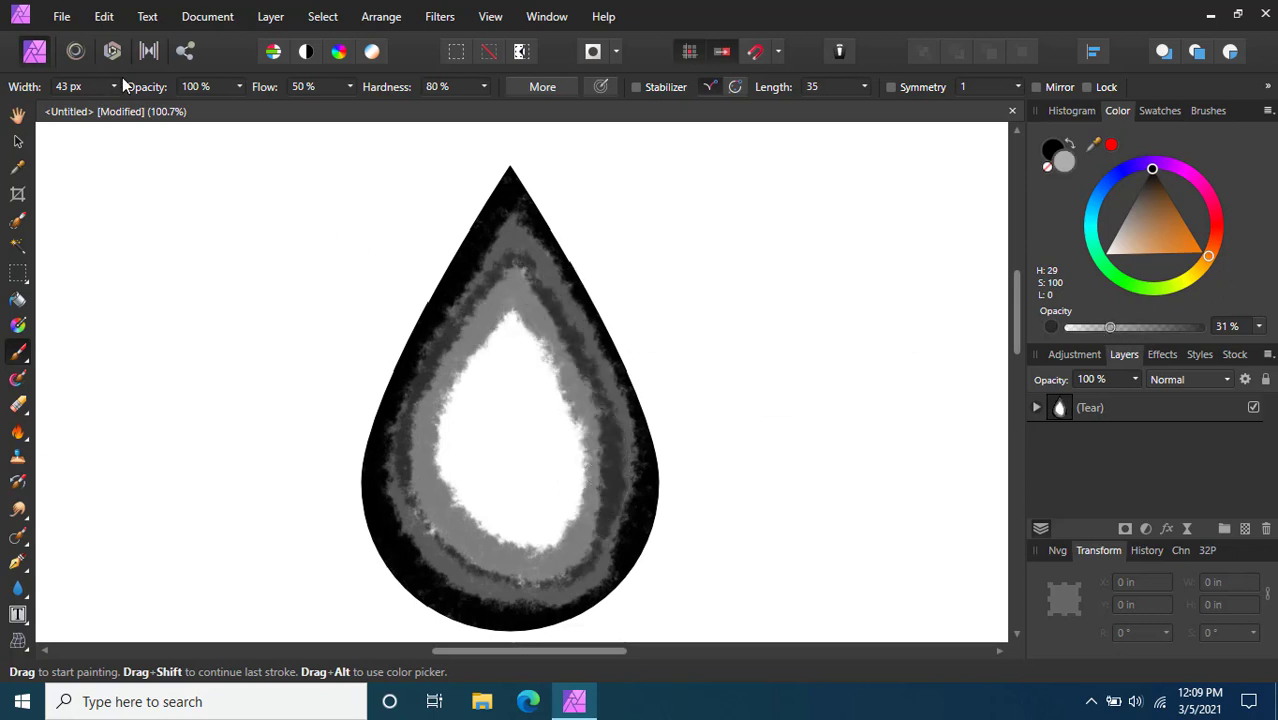
Set the brush opacity to 59% and paint lighter rings in the teardrop's center, lowering the colour opacity to 9%
click(240, 88)
click(193, 108)
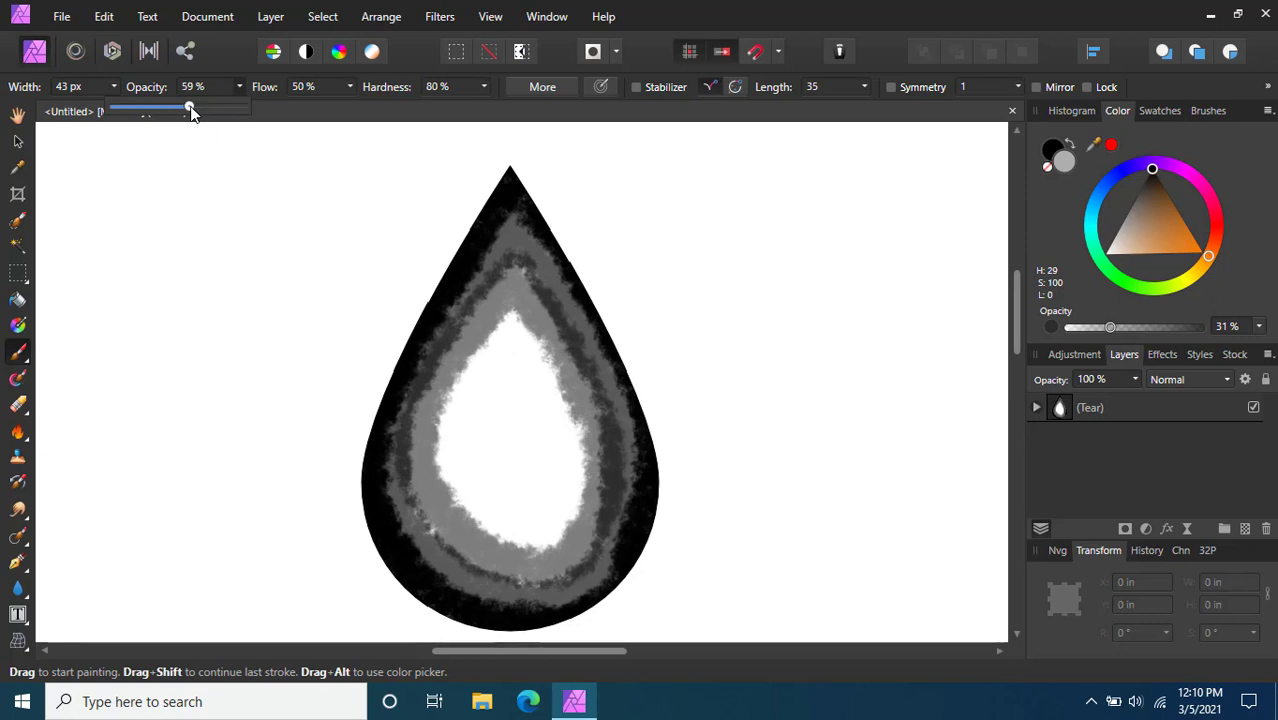
mouse_move(502, 337)
mouse_down()
mouse_move(462, 398)
mouse_move(456, 477)
mouse_move(478, 517)
mouse_move(513, 537)
mouse_move(563, 520)
mouse_move(574, 469)
mouse_move(569, 413)
mouse_move(519, 325)
mouse_move(554, 489)
mouse_move(543, 513)
mouse_move(509, 519)
mouse_move(493, 494)
mouse_move(483, 413)
mouse_move(495, 374)
mouse_move(542, 327)
mouse_move(539, 496)
mouse_move(499, 380)
mouse_move(518, 461)
mouse_up()
click(1080, 327)
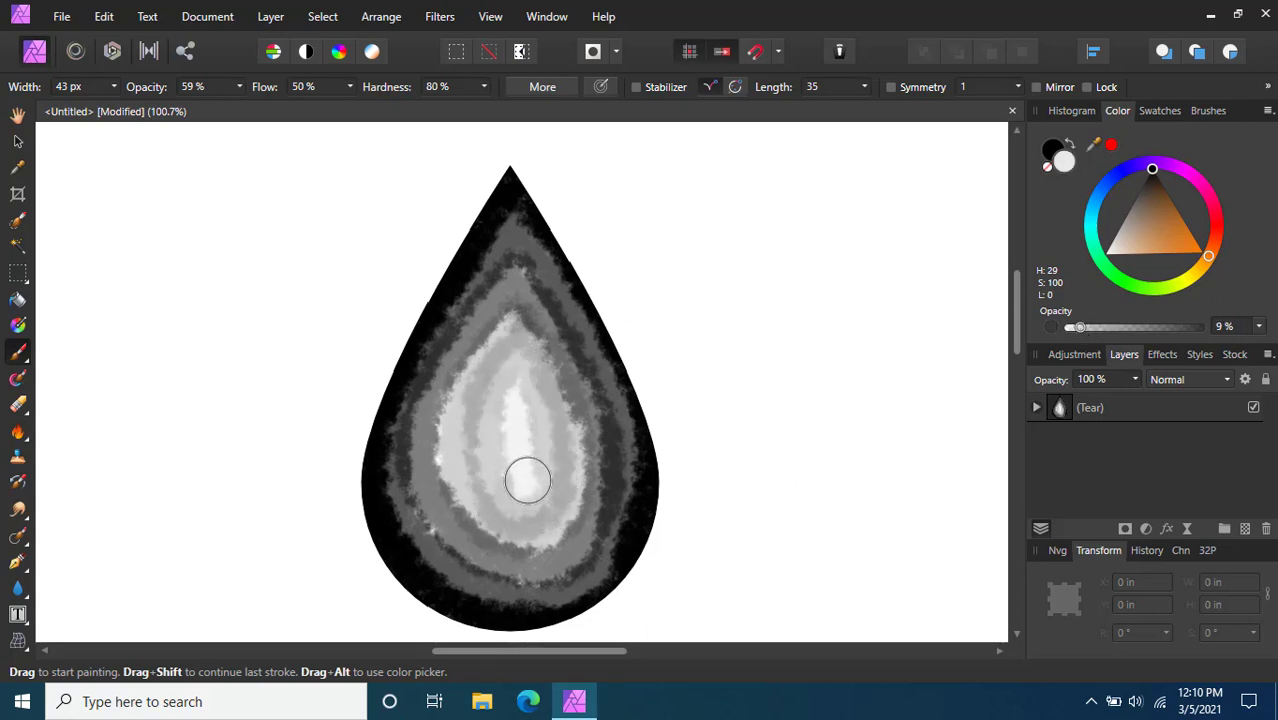
Switch to the last soft 48 px brush in the Drawing category
scroll(516, 370, down, 4)
scroll(511, 408, up, 1)
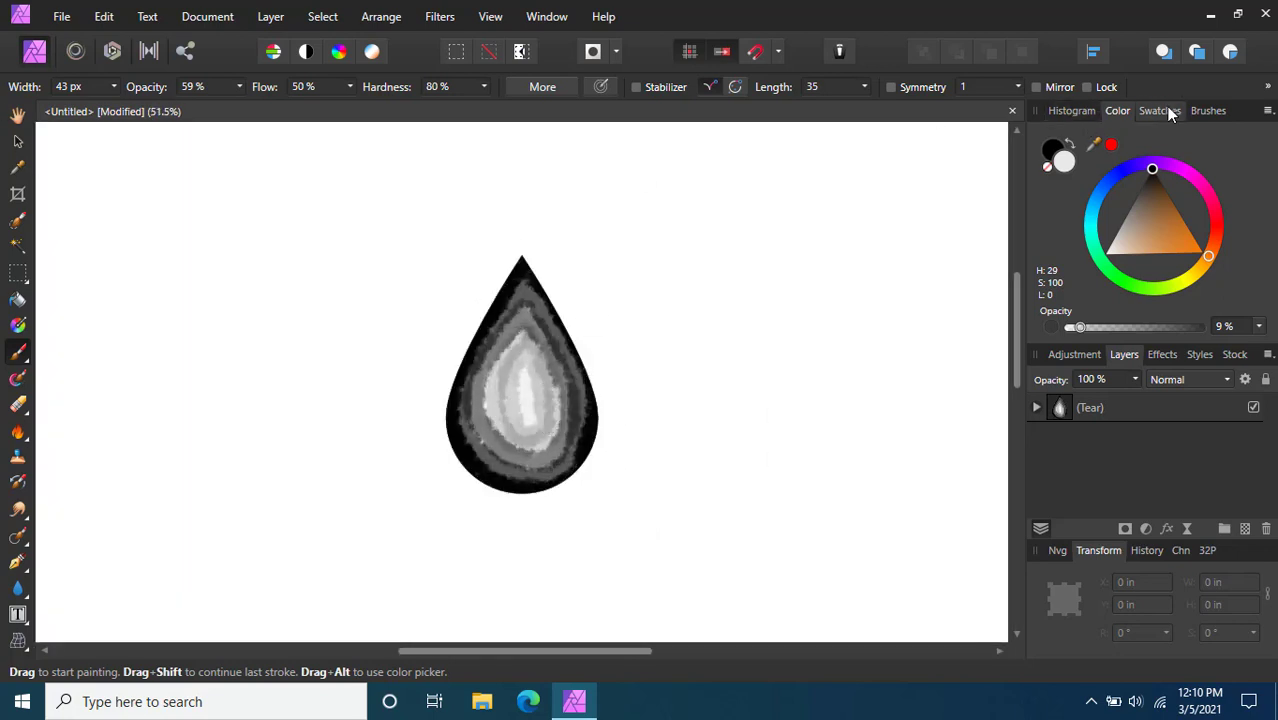
click(1206, 113)
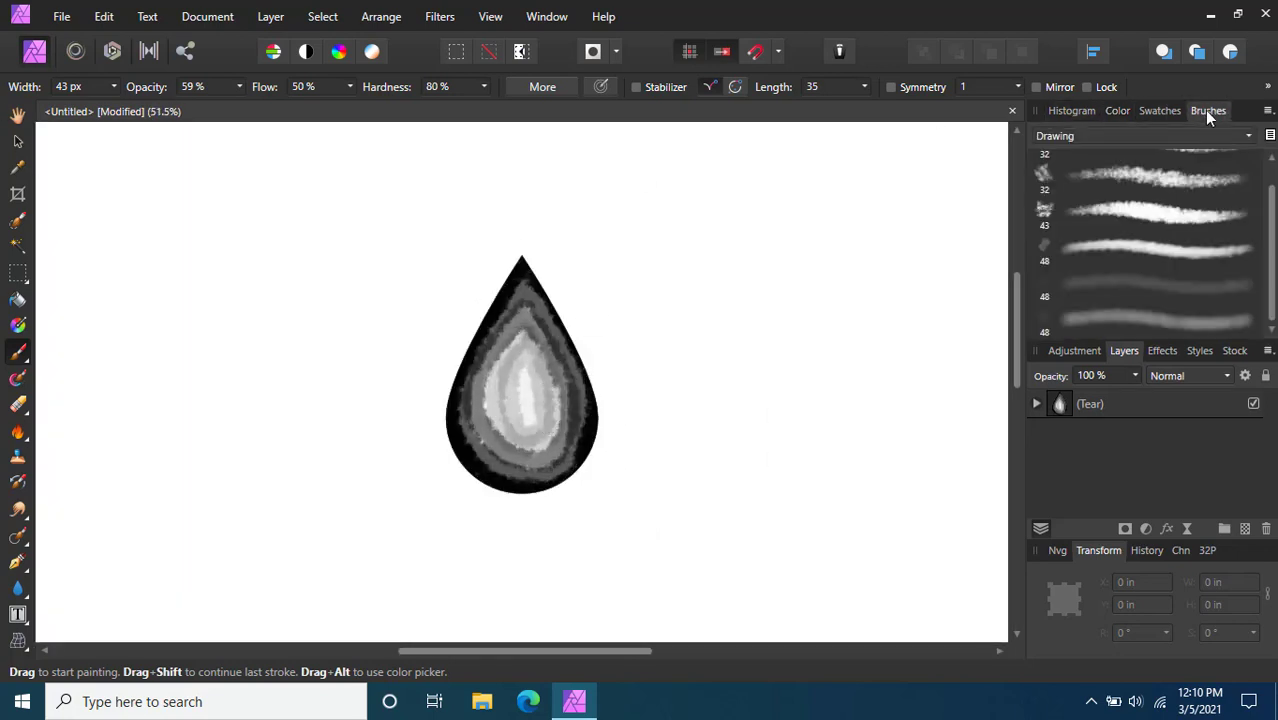
click(1138, 318)
scroll(506, 379, up, 3)
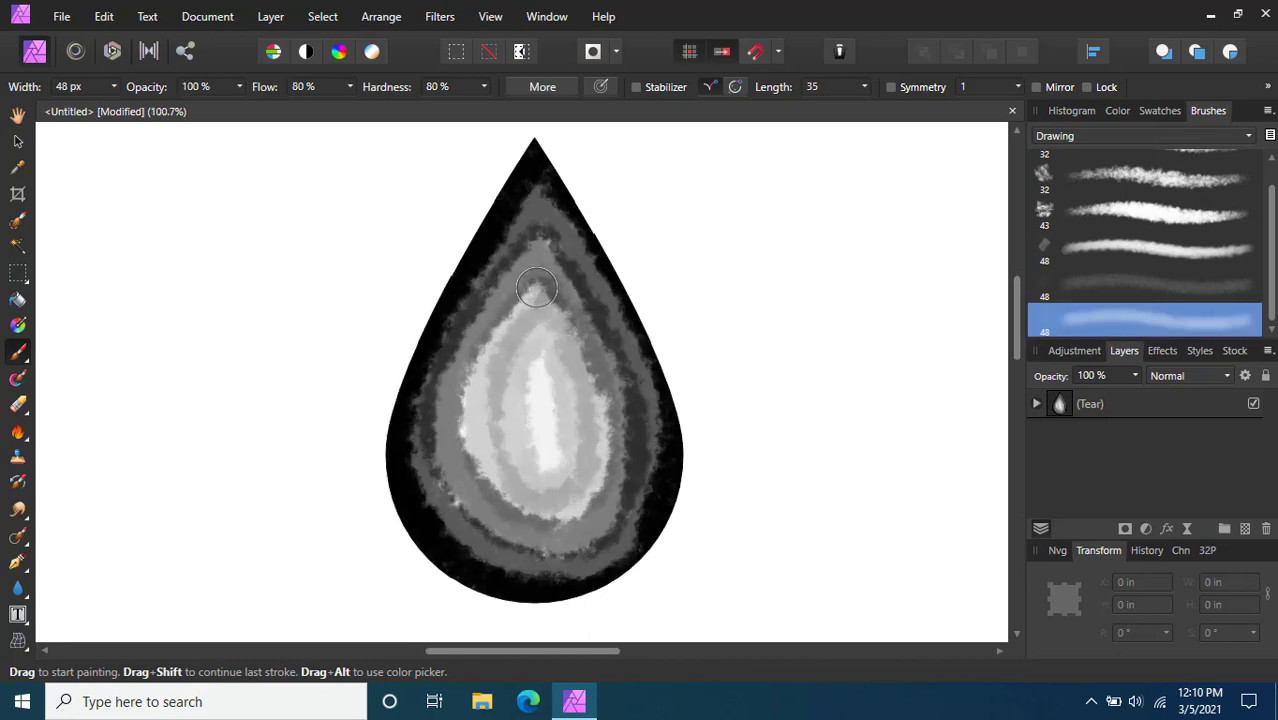
Set the colour opacity to 39% and paint over the teardrop's rings from the tip downward to blend their boundaries
drag(540, 252, 490, 262)
click(1117, 111)
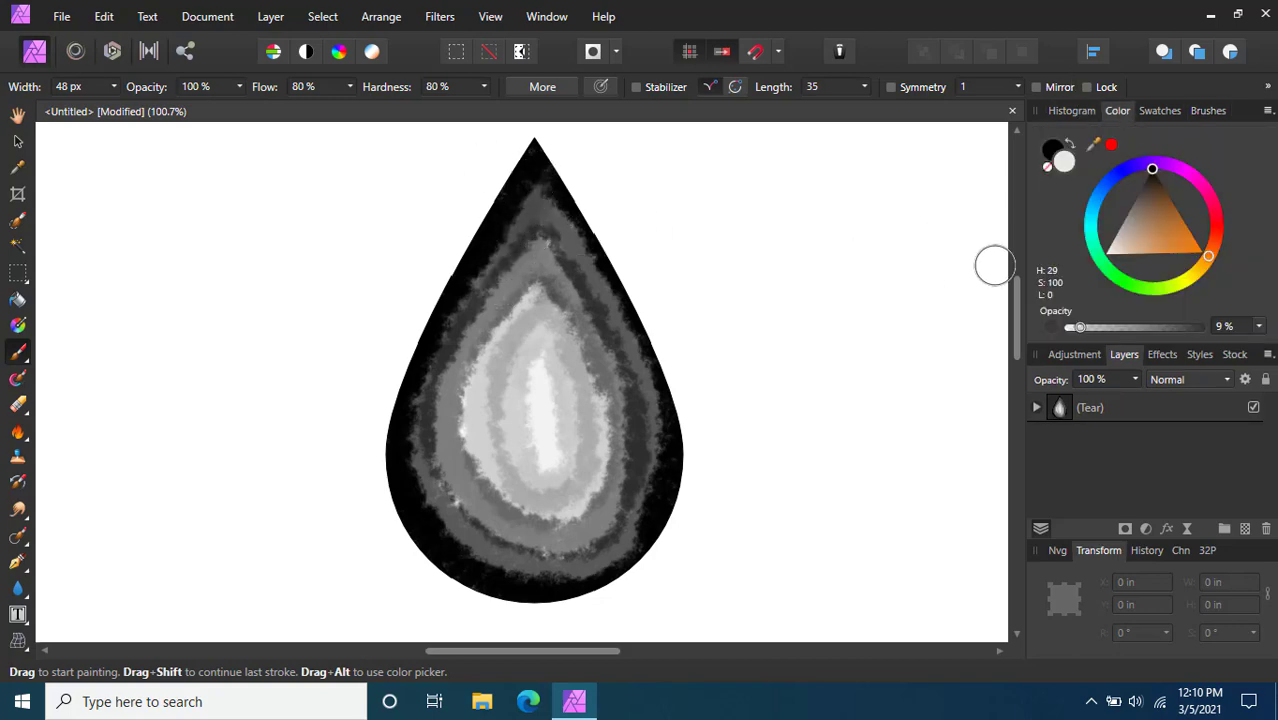
click(1121, 328)
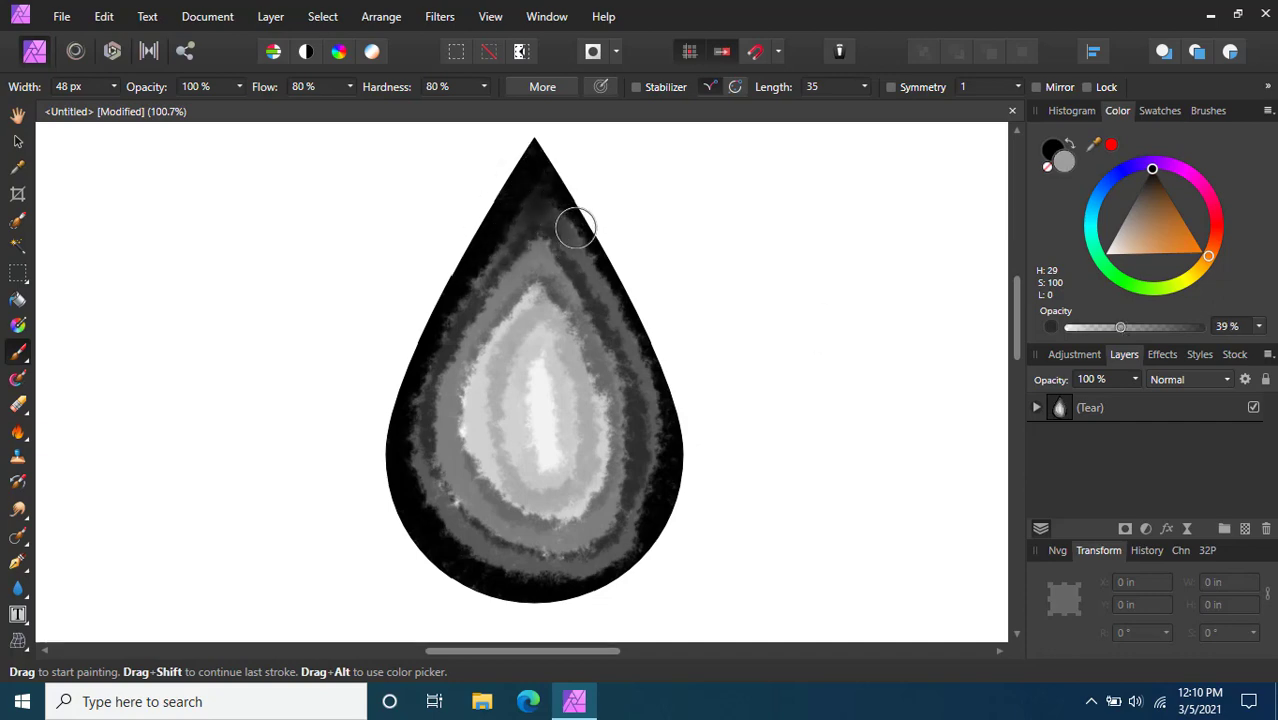
mouse_move(575, 232)
mouse_down()
mouse_move(527, 275)
mouse_move(524, 169)
mouse_move(502, 253)
mouse_move(555, 175)
mouse_move(483, 294)
mouse_move(527, 192)
mouse_move(460, 318)
mouse_move(539, 207)
mouse_move(545, 267)
mouse_move(547, 203)
mouse_move(508, 299)
mouse_move(549, 184)
mouse_move(574, 292)
mouse_move(562, 198)
mouse_move(594, 282)
mouse_move(579, 248)
mouse_move(564, 294)
mouse_move(540, 208)
mouse_move(542, 329)
mouse_move(545, 199)
mouse_move(515, 300)
mouse_move(499, 254)
mouse_move(457, 386)
mouse_move(467, 308)
mouse_move(423, 494)
mouse_move(417, 375)
mouse_move(413, 487)
mouse_move(413, 357)
mouse_move(409, 473)
mouse_move(410, 358)
mouse_move(420, 499)
mouse_move(414, 391)
mouse_move(454, 527)
mouse_move(454, 500)
mouse_move(444, 523)
mouse_move(467, 561)
mouse_move(569, 565)
mouse_move(488, 570)
mouse_move(616, 550)
mouse_move(553, 580)
mouse_move(600, 566)
mouse_move(640, 510)
mouse_move(527, 580)
mouse_move(647, 509)
mouse_move(541, 587)
mouse_move(654, 496)
mouse_move(563, 571)
mouse_move(640, 492)
mouse_move(586, 554)
mouse_move(637, 471)
mouse_move(572, 541)
mouse_move(655, 378)
mouse_move(638, 497)
mouse_move(643, 388)
mouse_move(633, 444)
mouse_move(607, 342)
mouse_move(640, 452)
mouse_move(589, 294)
mouse_move(609, 343)
mouse_move(615, 291)
mouse_move(653, 427)
mouse_move(534, 238)
mouse_move(593, 513)
mouse_move(522, 285)
mouse_move(474, 414)
mouse_move(491, 337)
mouse_move(459, 457)
mouse_move(476, 386)
mouse_move(504, 517)
mouse_move(471, 369)
mouse_move(429, 372)
mouse_move(462, 485)
mouse_up()
mouse_move(437, 372)
mouse_down()
mouse_move(539, 322)
mouse_move(534, 476)
mouse_move(519, 297)
mouse_move(510, 431)
mouse_move(516, 344)
mouse_move(547, 275)
mouse_move(501, 345)
mouse_up()
mouse_move(573, 271)
mouse_down()
mouse_move(573, 352)
mouse_move(534, 250)
mouse_move(544, 379)
mouse_move(523, 253)
mouse_move(522, 277)
mouse_move(564, 281)
mouse_move(566, 378)
mouse_move(546, 268)
mouse_move(535, 386)
mouse_move(554, 277)
mouse_move(576, 411)
mouse_move(558, 250)
mouse_move(543, 344)
mouse_move(536, 206)
mouse_move(517, 318)
mouse_up()
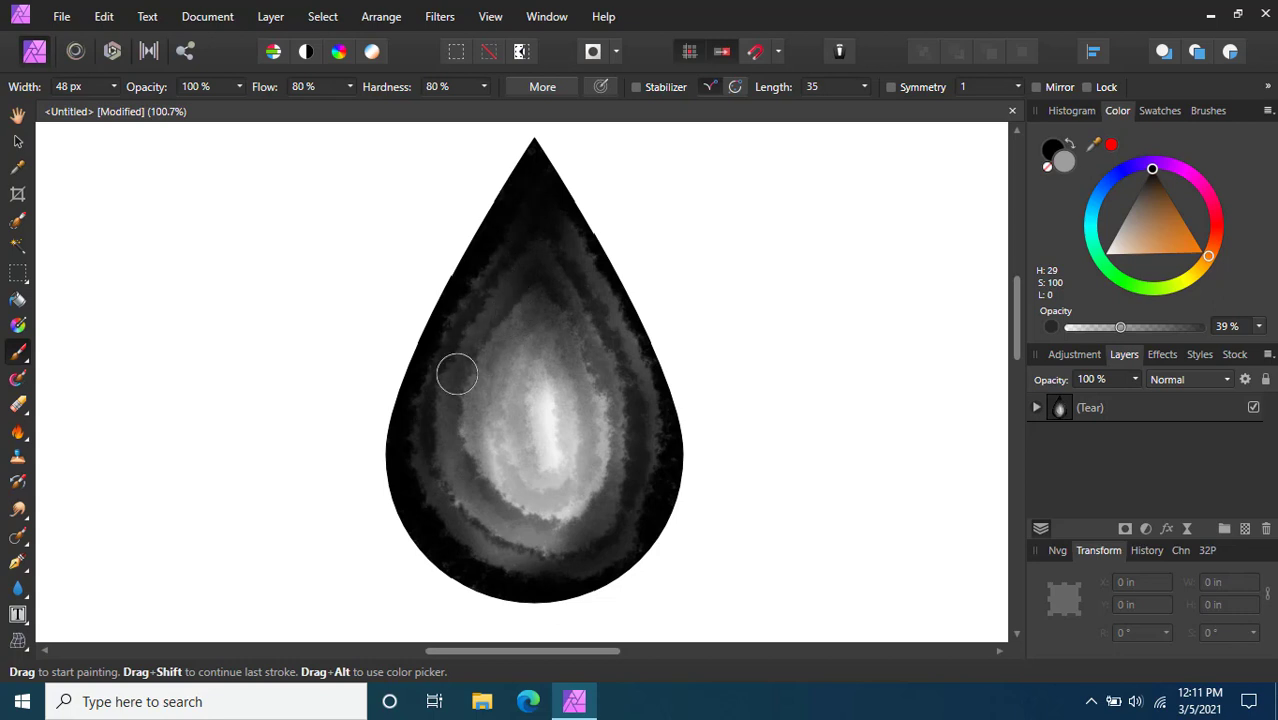
Darken and soften the rings along the teardrop's sides and lower curve, working inward around the light center
mouse_move(630, 375)
mouse_down()
mouse_move(572, 222)
mouse_move(639, 362)
mouse_move(579, 259)
mouse_move(594, 211)
mouse_up()
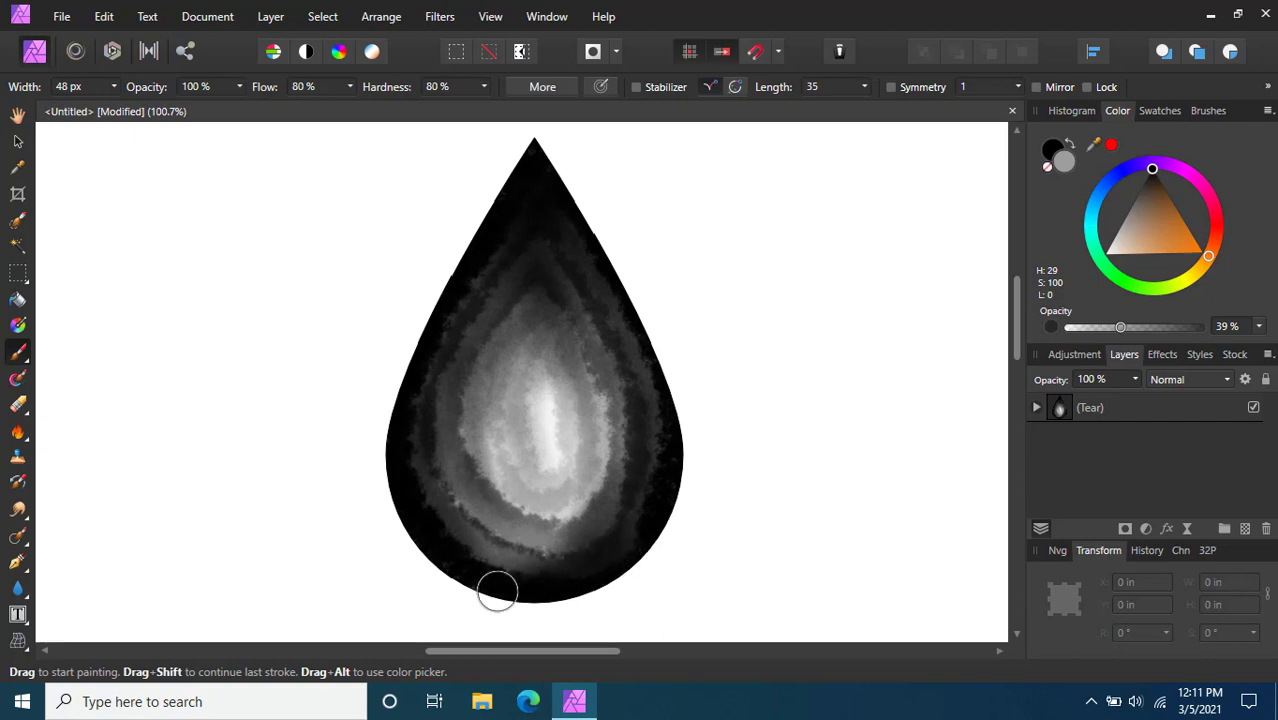
mouse_move(541, 550)
mouse_down()
mouse_move(635, 461)
mouse_move(547, 530)
mouse_move(615, 410)
mouse_move(533, 521)
mouse_move(574, 510)
mouse_up()
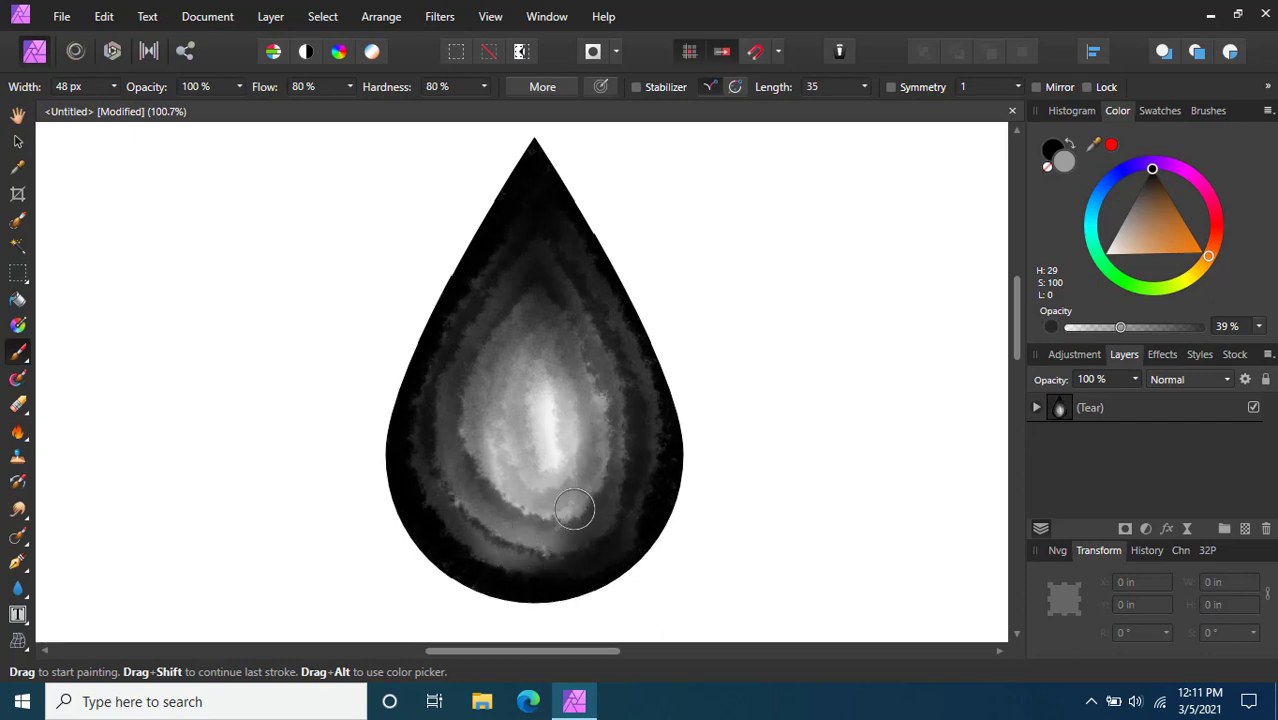
mouse_move(570, 386)
mouse_down()
mouse_move(538, 524)
mouse_move(564, 368)
mouse_move(548, 462)
mouse_move(560, 408)
mouse_move(619, 405)
mouse_move(577, 512)
mouse_move(611, 392)
mouse_move(526, 531)
mouse_move(564, 465)
mouse_move(505, 379)
mouse_move(523, 527)
mouse_move(453, 359)
mouse_move(465, 510)
mouse_up()
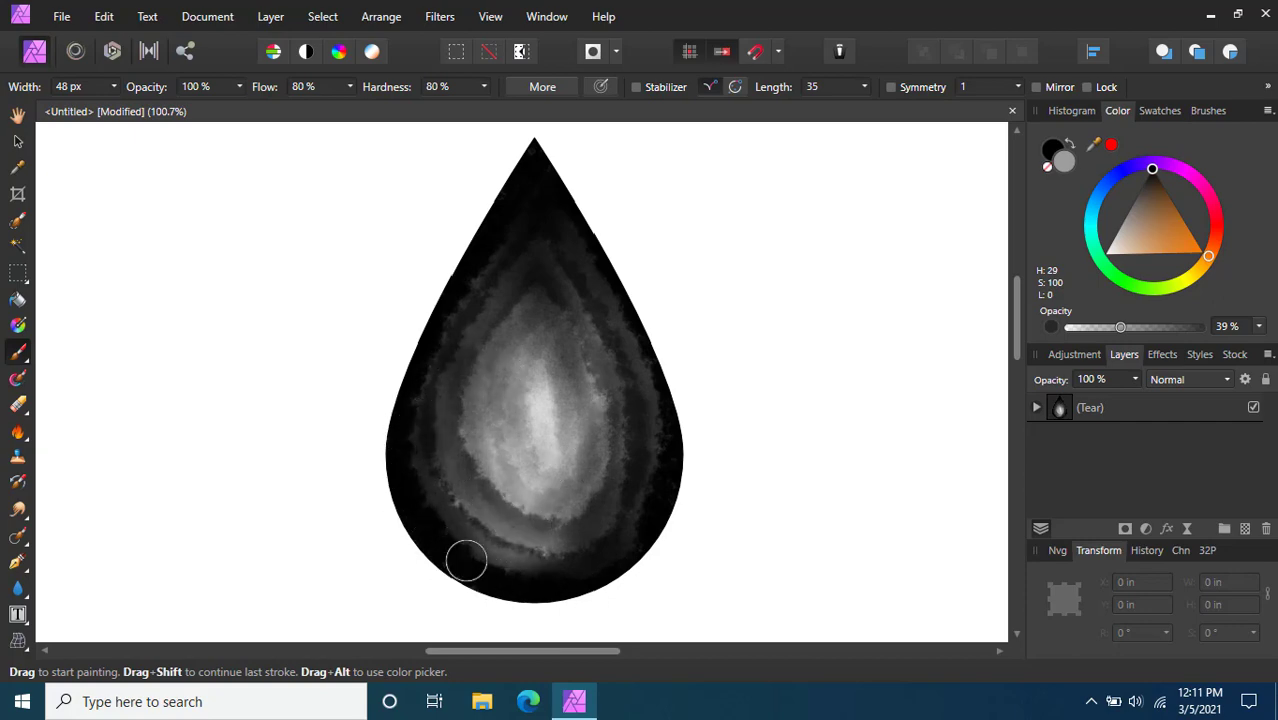
mouse_move(466, 560)
mouse_down()
mouse_move(569, 585)
mouse_move(452, 575)
mouse_move(453, 553)
mouse_move(508, 555)
mouse_move(455, 515)
mouse_up()
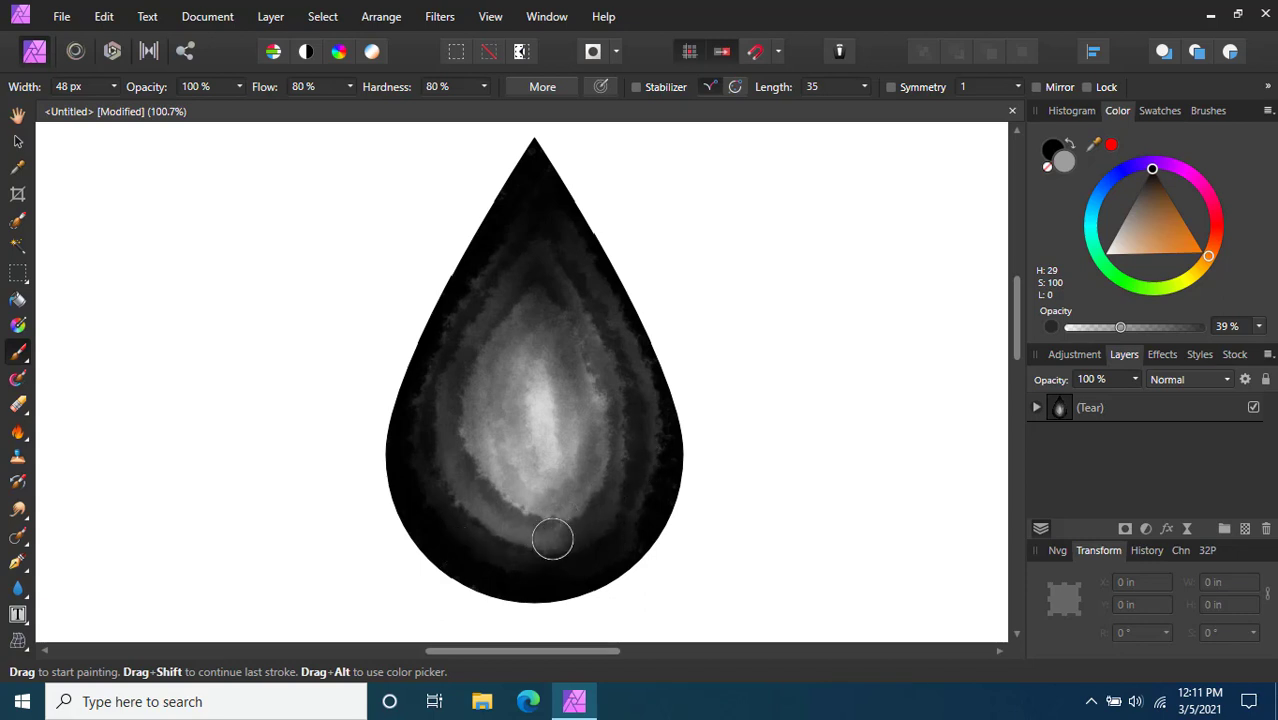
mouse_move(552, 540)
mouse_down()
mouse_move(593, 456)
mouse_move(536, 546)
mouse_move(599, 435)
mouse_move(531, 536)
mouse_move(599, 451)
mouse_move(549, 511)
mouse_move(528, 512)
mouse_move(552, 437)
mouse_up()
mouse_move(528, 511)
mouse_down()
mouse_move(475, 422)
mouse_move(503, 500)
mouse_move(489, 487)
mouse_move(460, 374)
mouse_up()
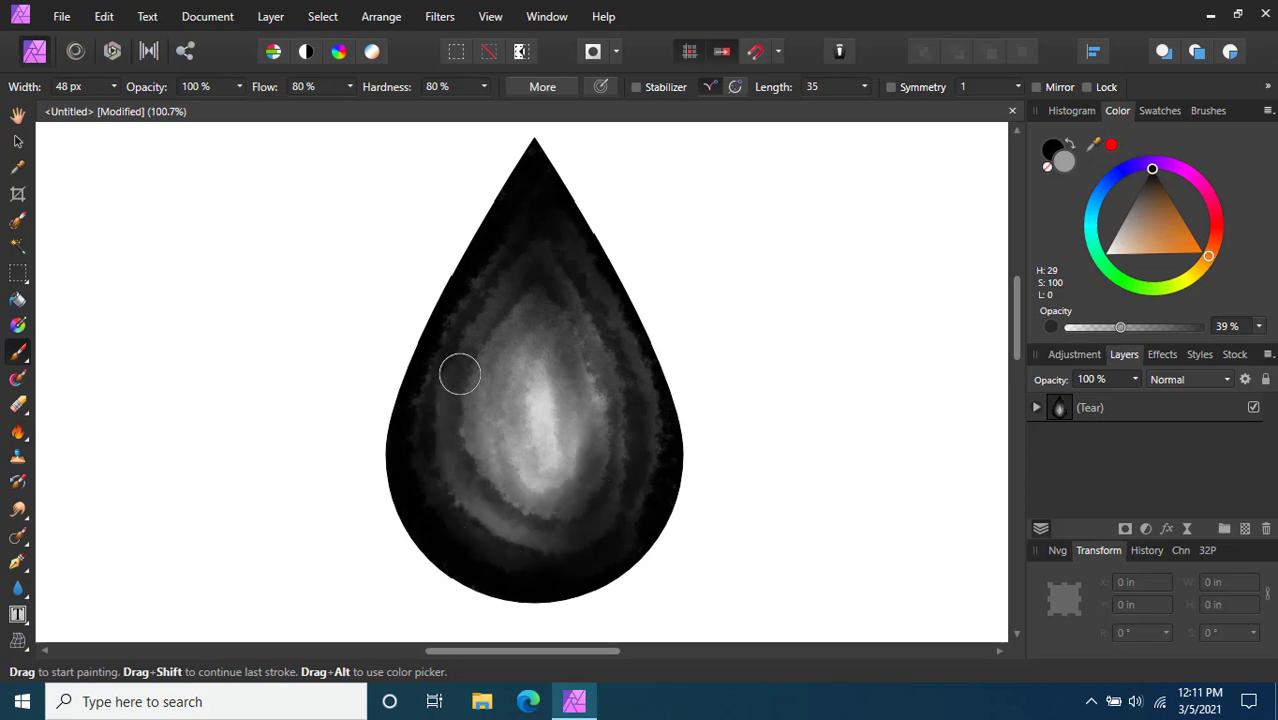
mouse_move(468, 439)
mouse_down()
mouse_move(459, 448)
mouse_move(466, 349)
mouse_up()
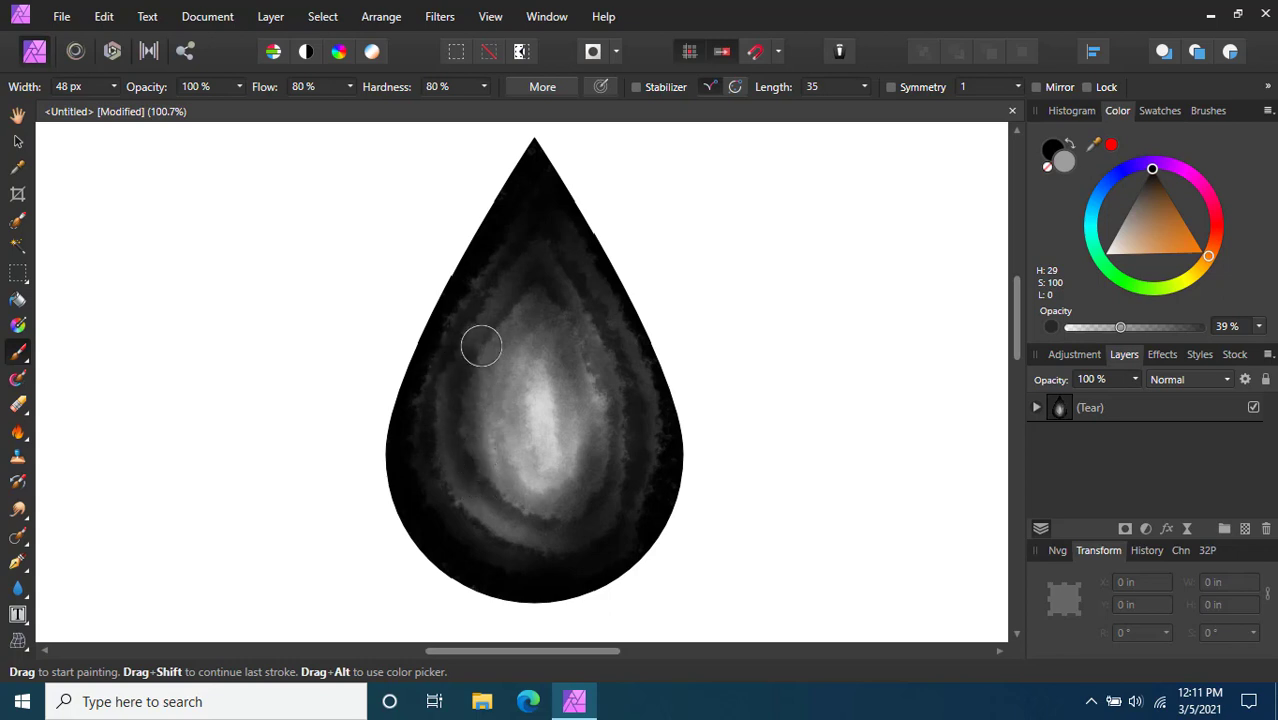
Paint another soft dark stroke from the upper rings down the right side of the light center
scroll(500, 335, down, 5)
scroll(496, 342, up, 4)
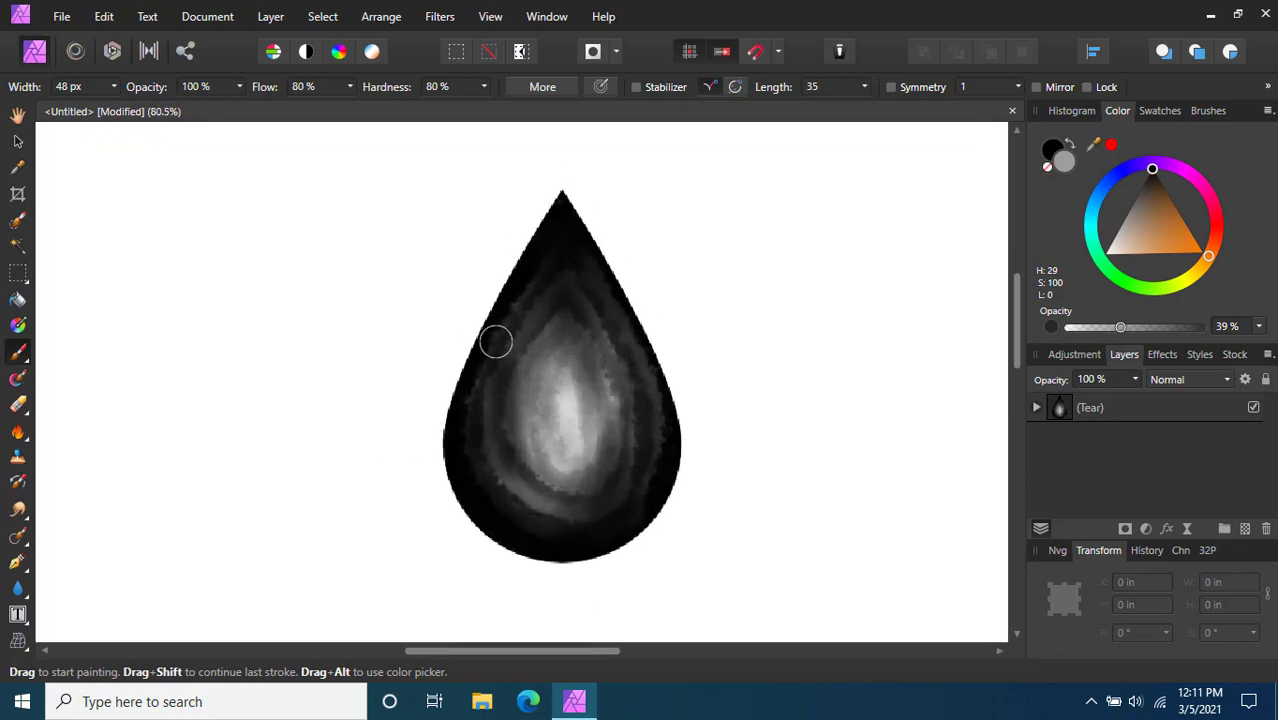
scroll(496, 342, up, 1)
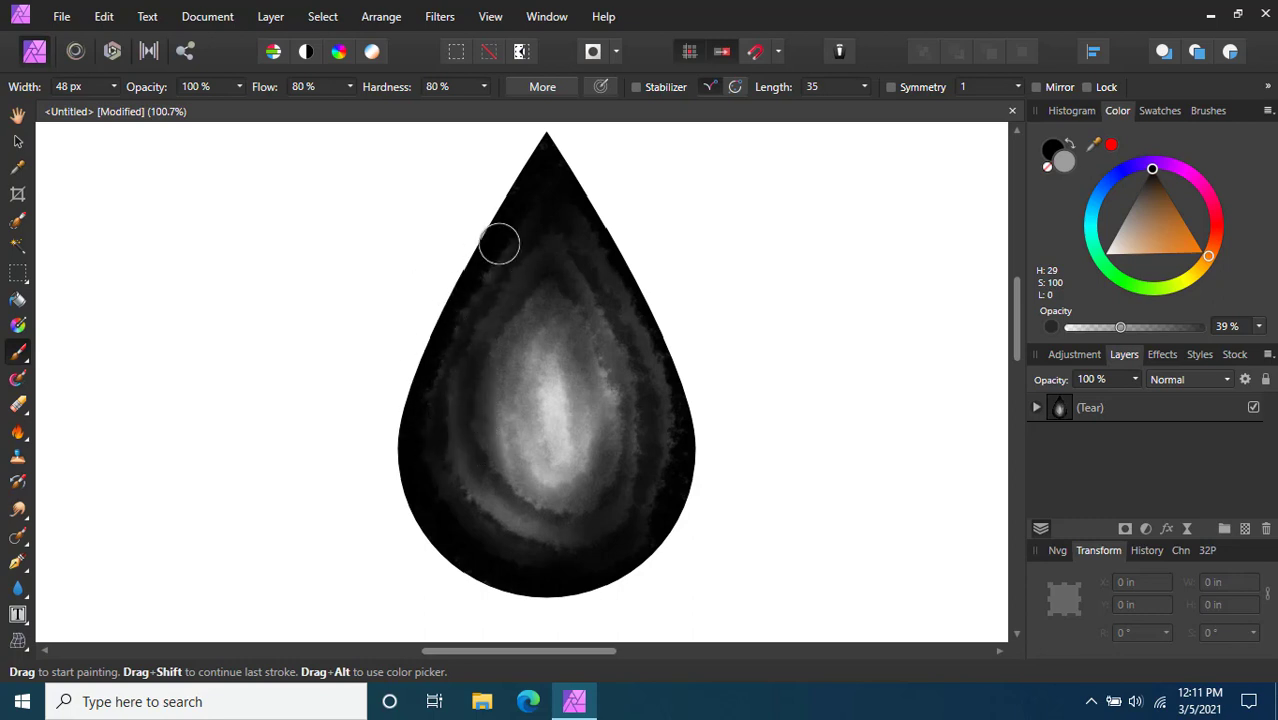
mouse_move(551, 237)
mouse_down()
mouse_move(559, 294)
mouse_move(594, 334)
mouse_up()
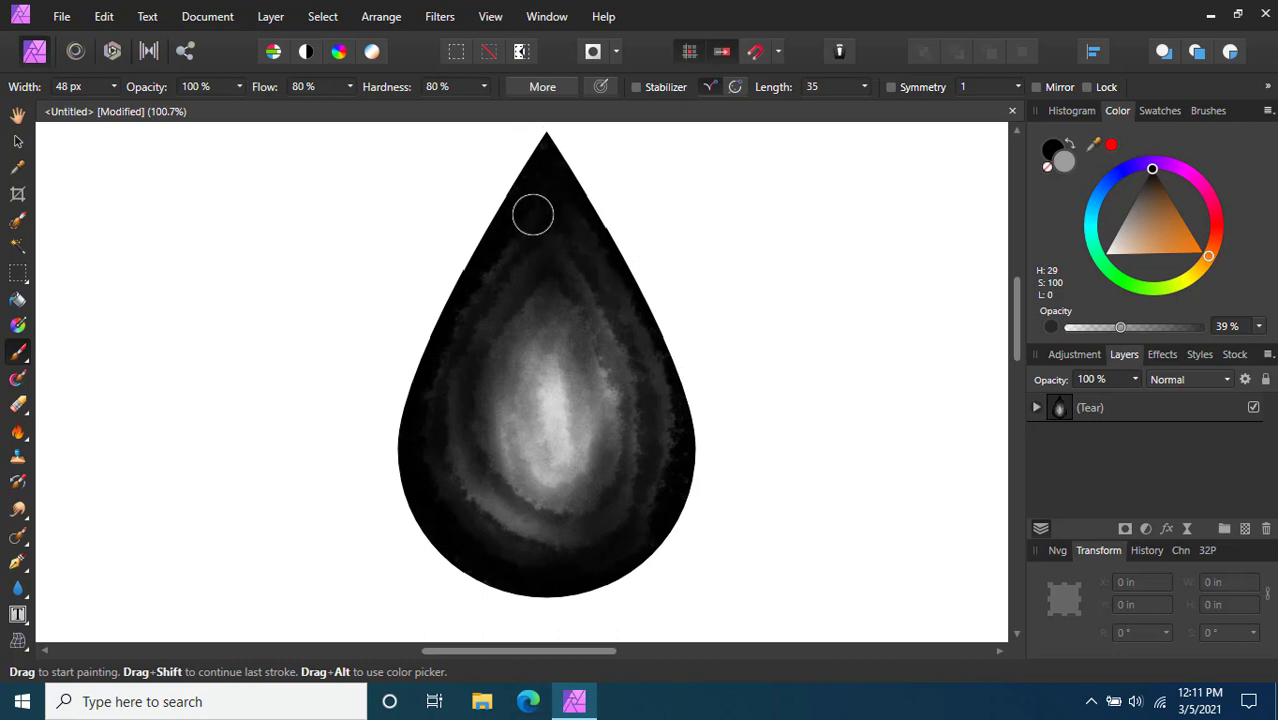
scroll(503, 271, down, 2)
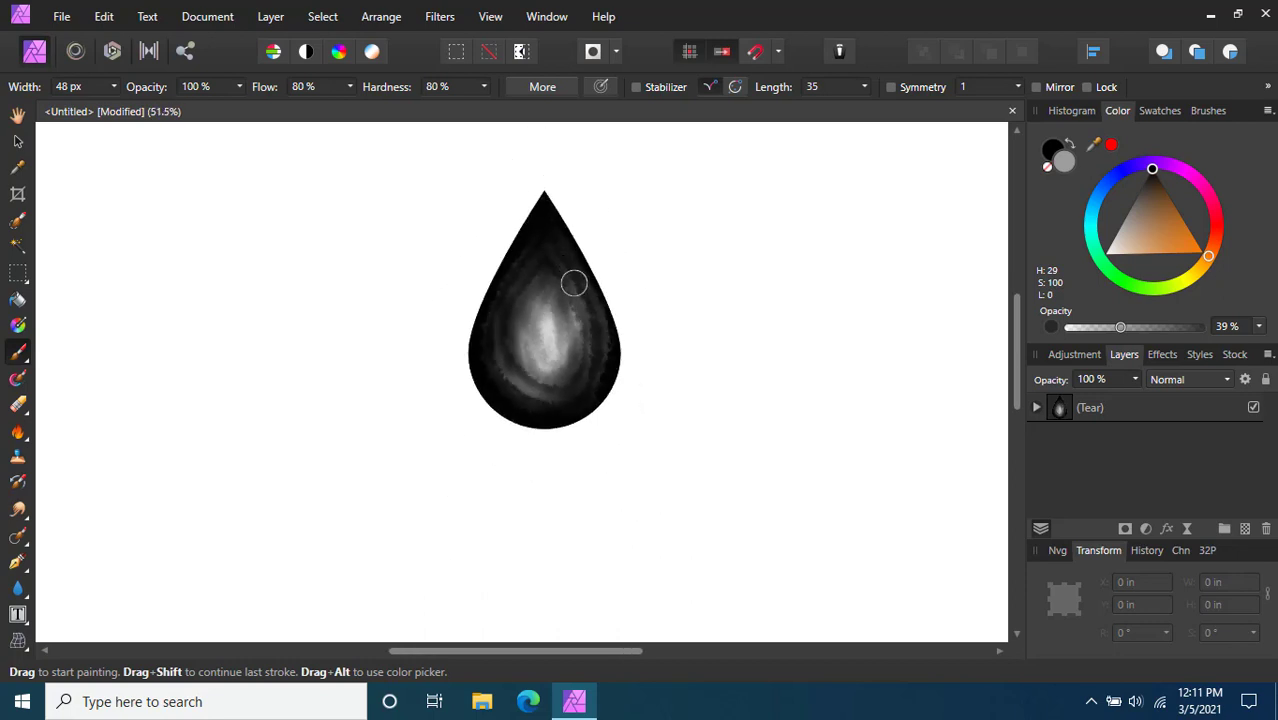
scroll(571, 280, up, 4)
scroll(571, 387, up, 2)
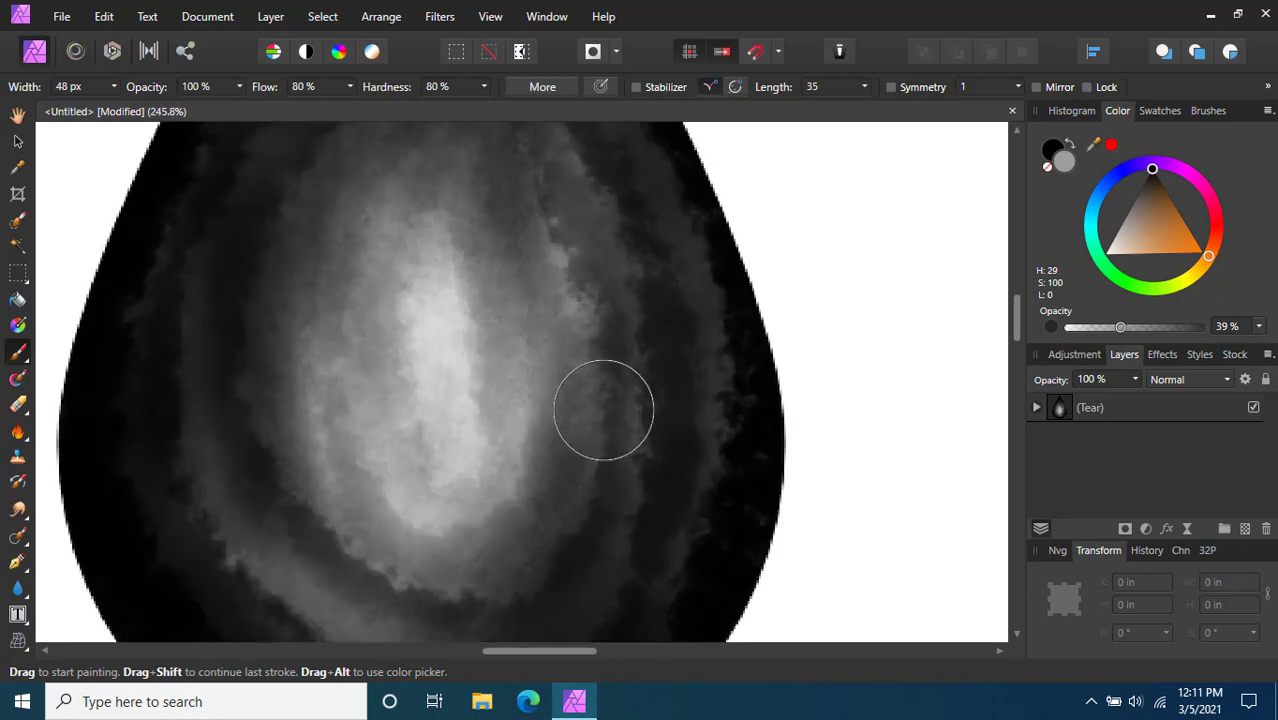
Lower the colour opacity to 18% and blend the remaining ring edges around the light center
drag(585, 215, 598, 238)
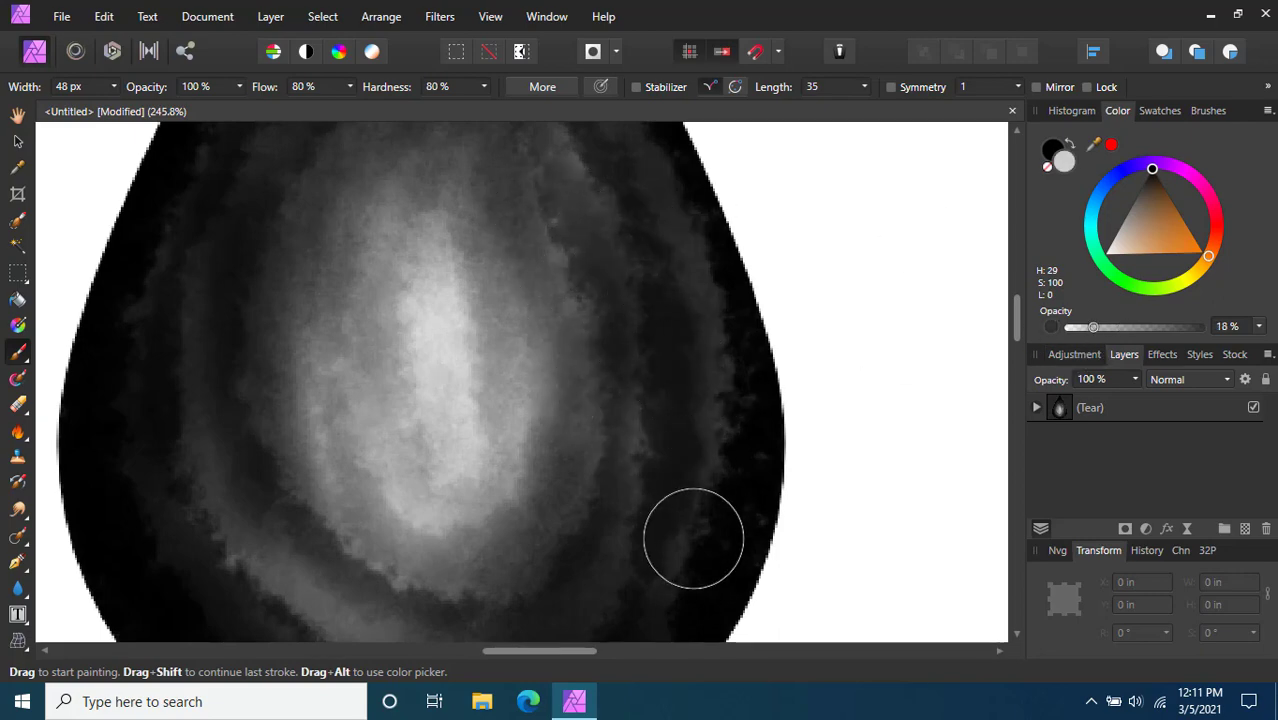
scroll(445, 356, down, 3)
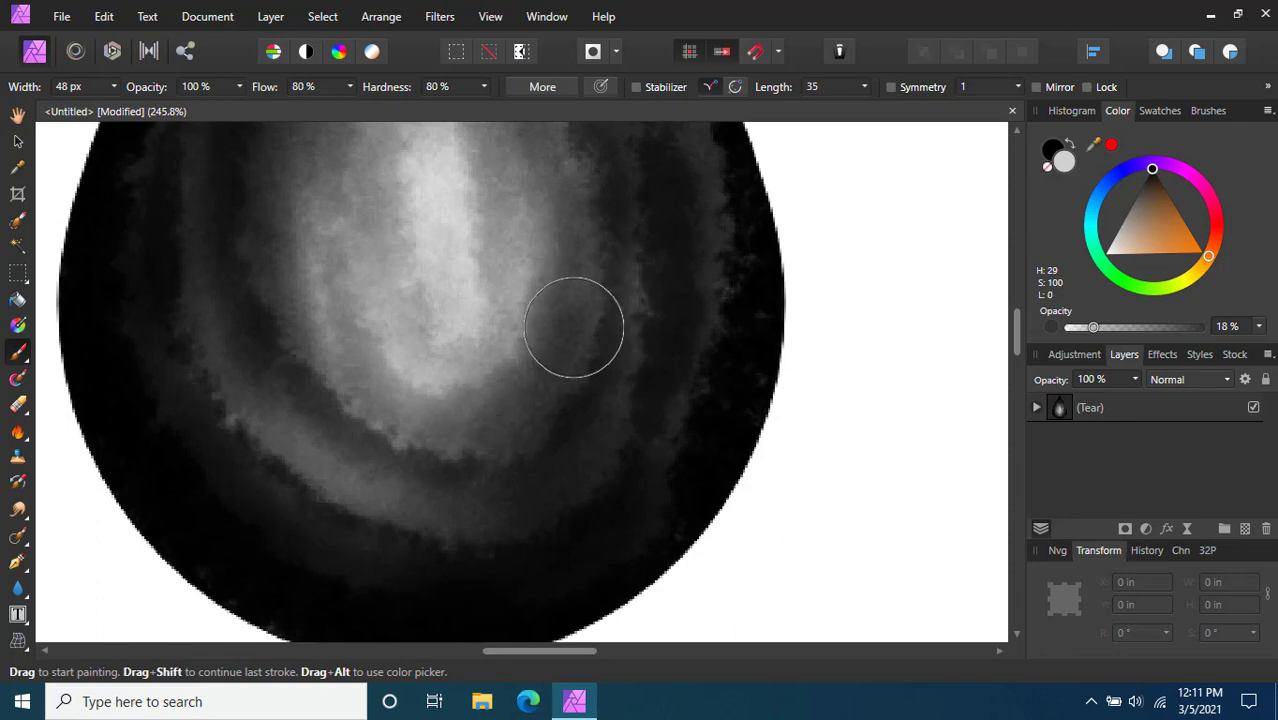
scroll(420, 300, up, 3)
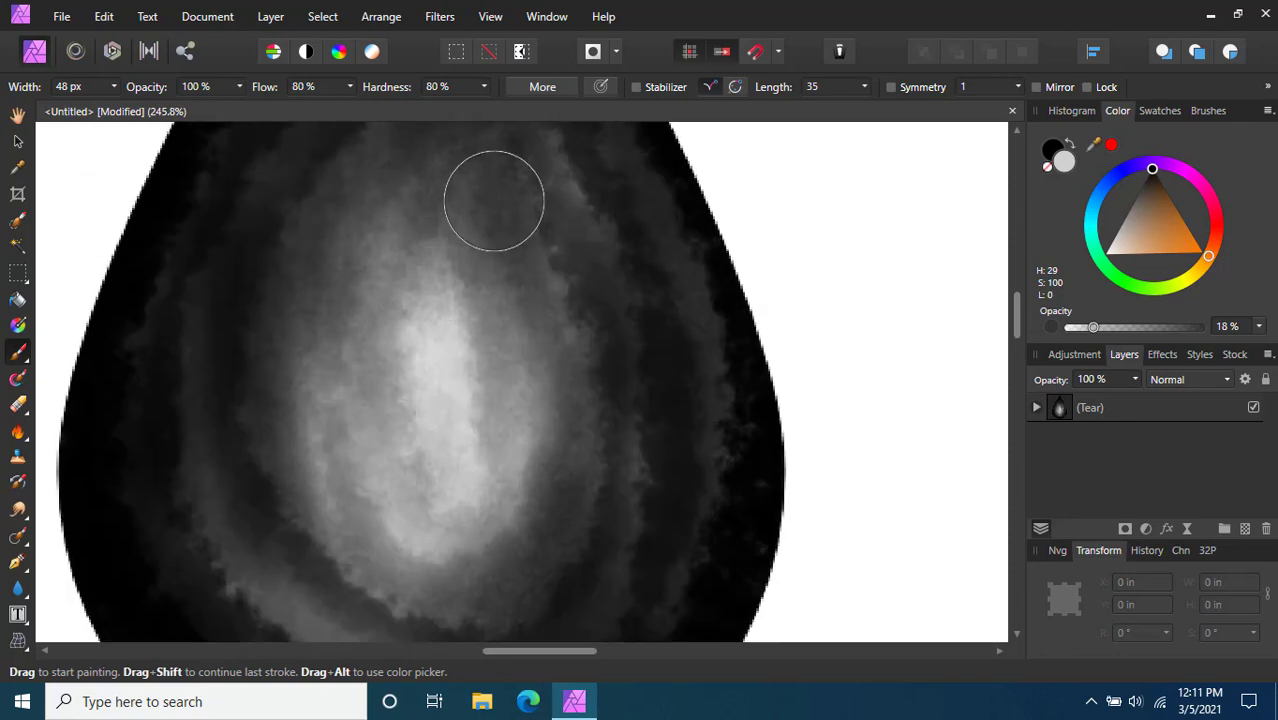
mouse_move(549, 515)
mouse_down()
mouse_move(390, 573)
mouse_move(464, 541)
mouse_move(439, 574)
mouse_move(326, 554)
mouse_move(279, 517)
mouse_up()
scroll(280, 295, down, 8)
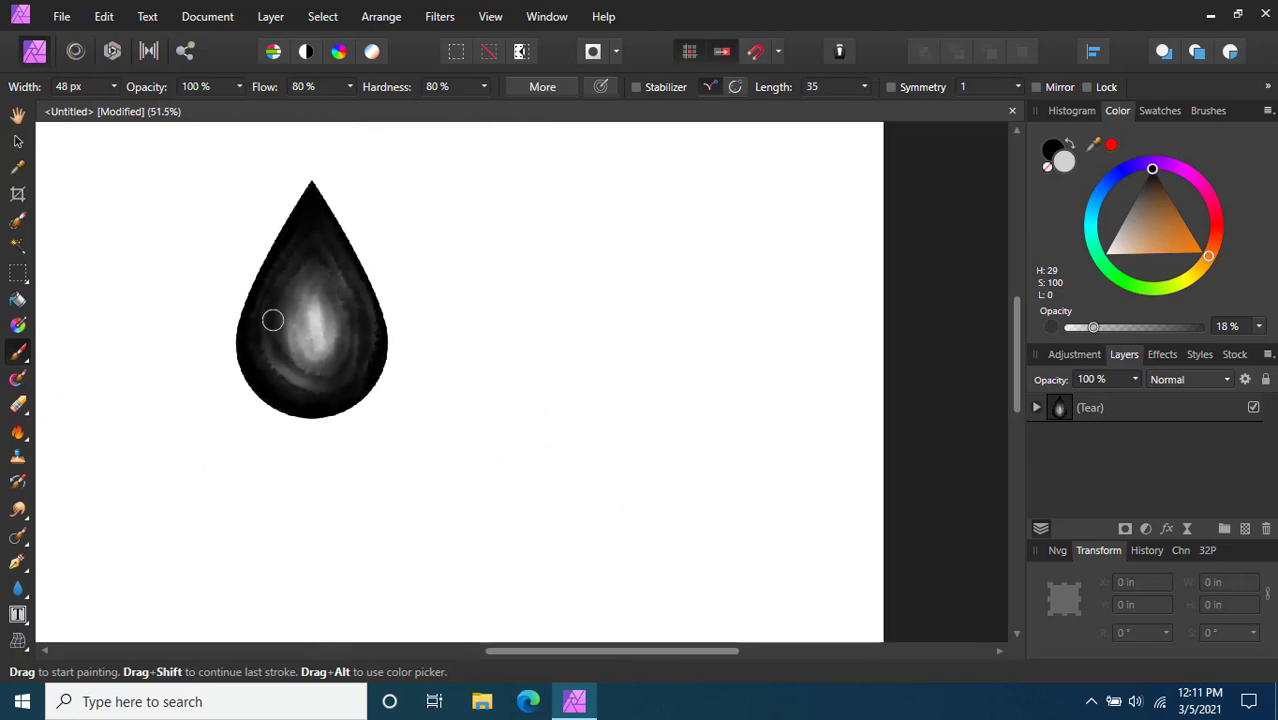
scroll(234, 302, up, 1)
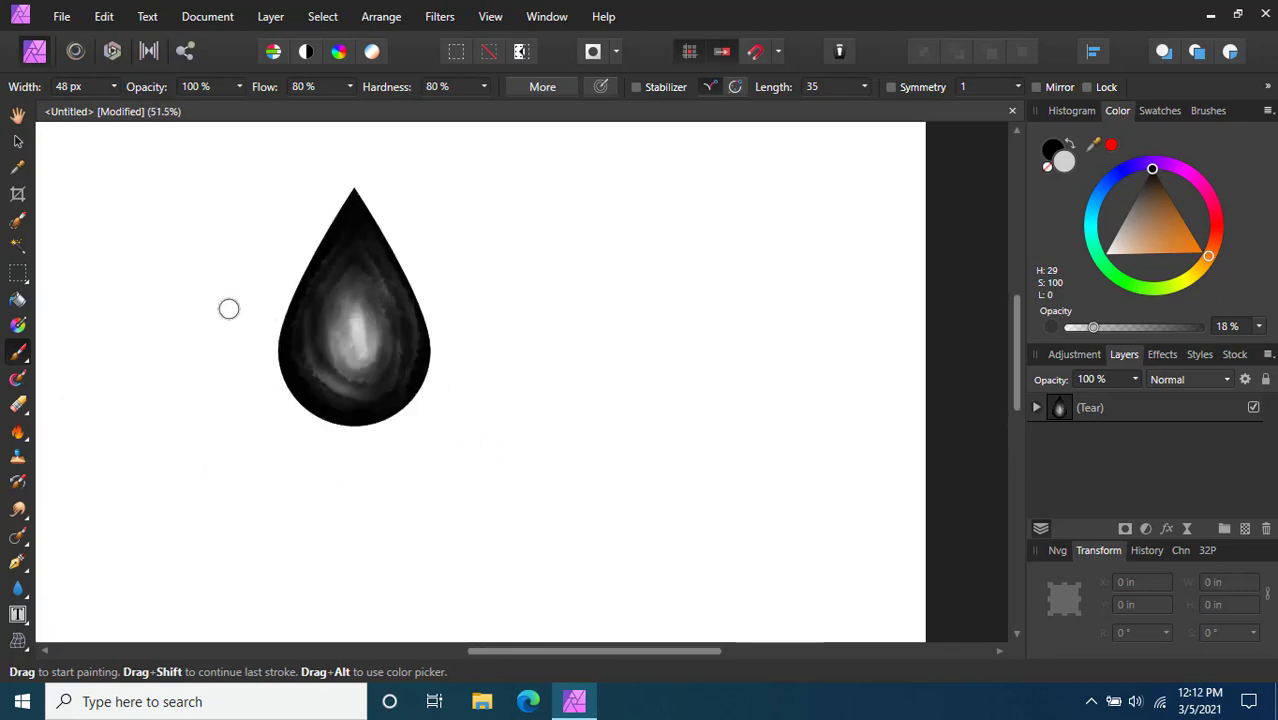
click(15, 141)
scroll(215, 290, down, 4)
scroll(180, 296, up, 3)
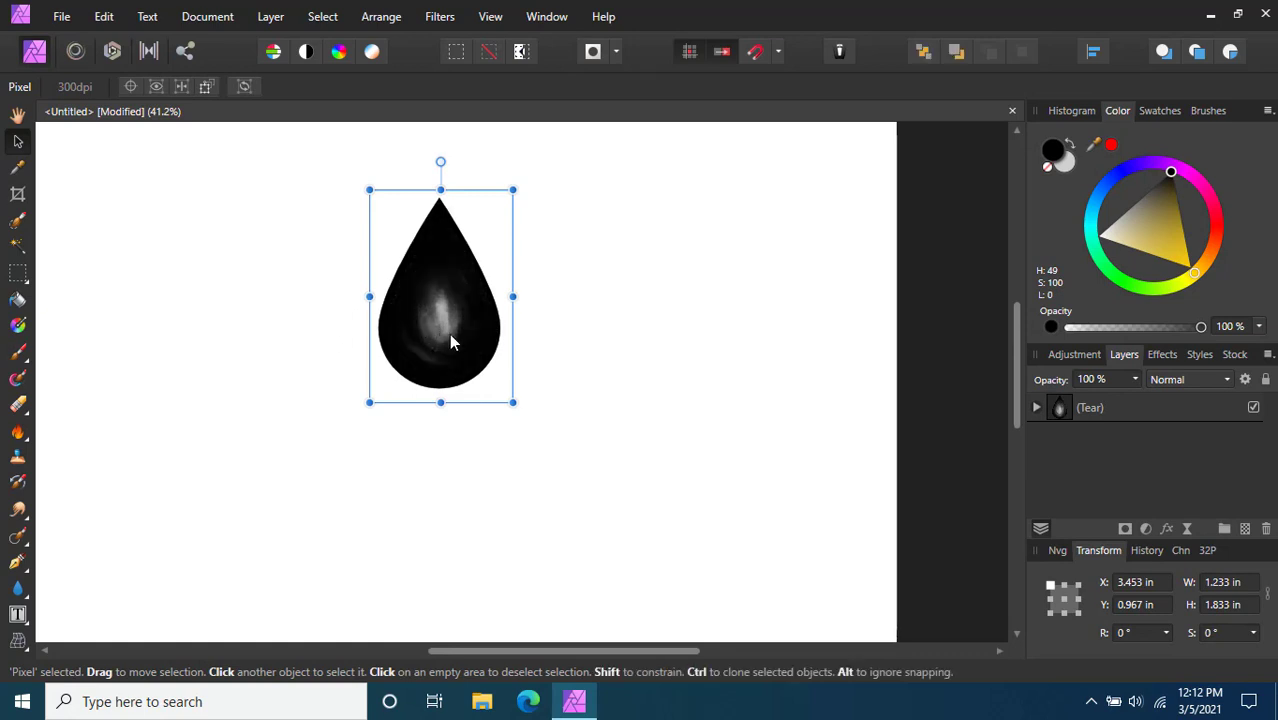
click(1165, 633)
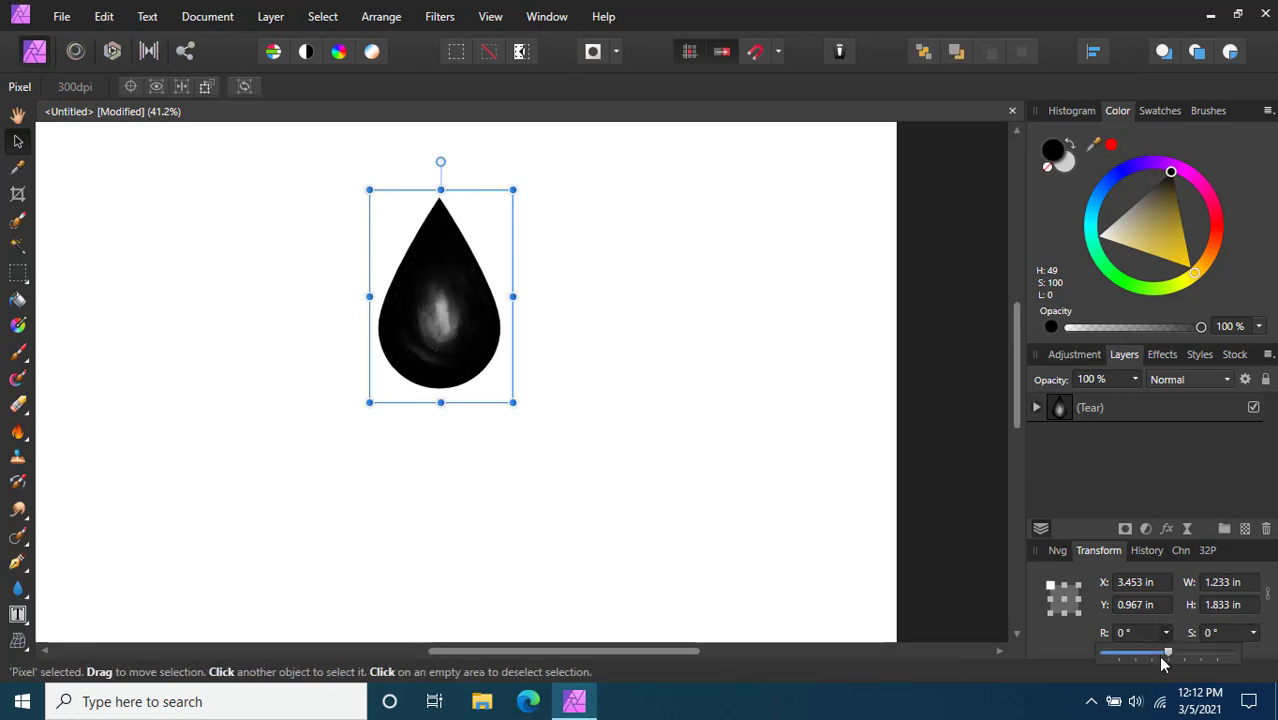
drag(1168, 656, 1234, 653)
drag(285, 162, 435, 367)
key(ctrl+z)
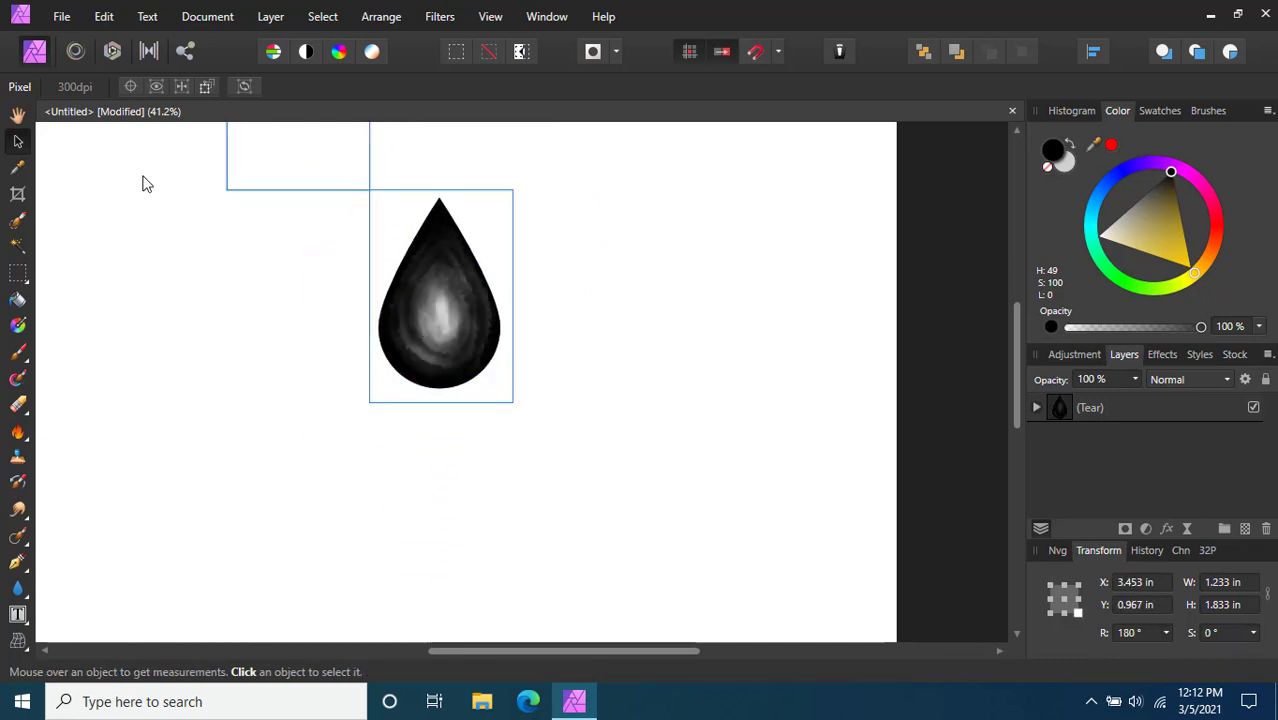
click(319, 168)
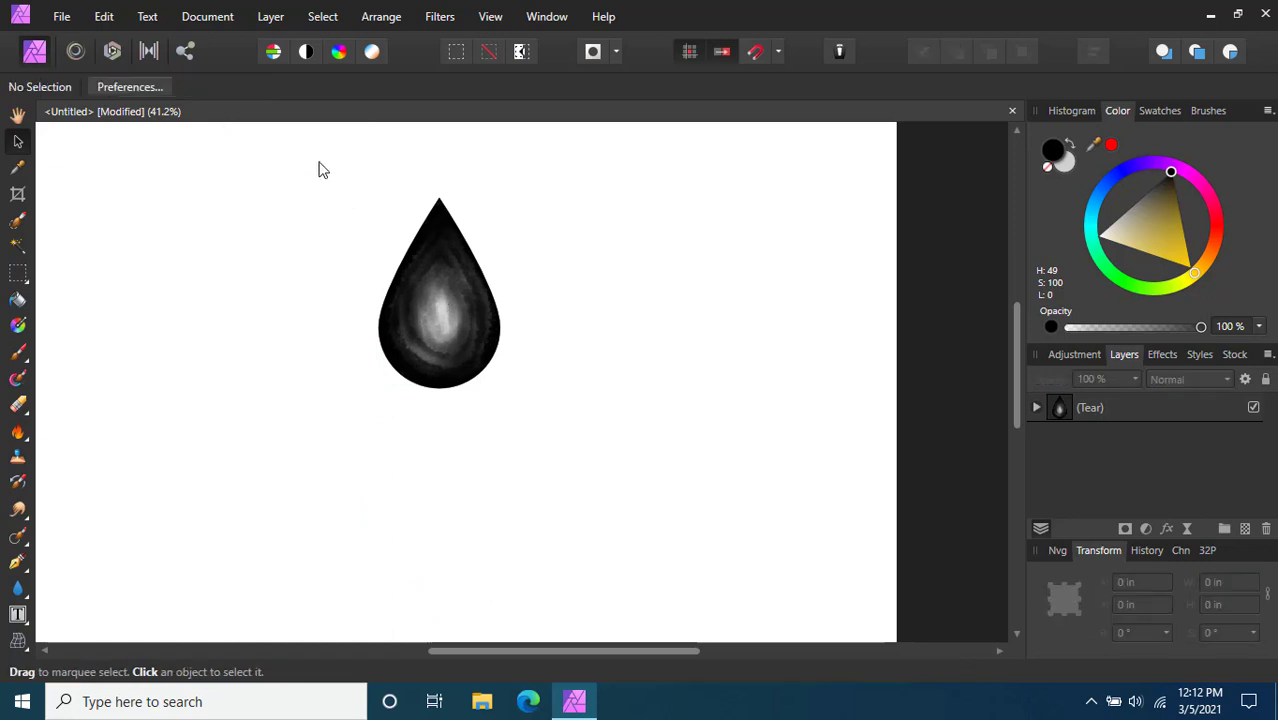
Duplicate the whole teardrop shape, rotate the copy to 180° and place it directly below the original, round ends touching
click(460, 322)
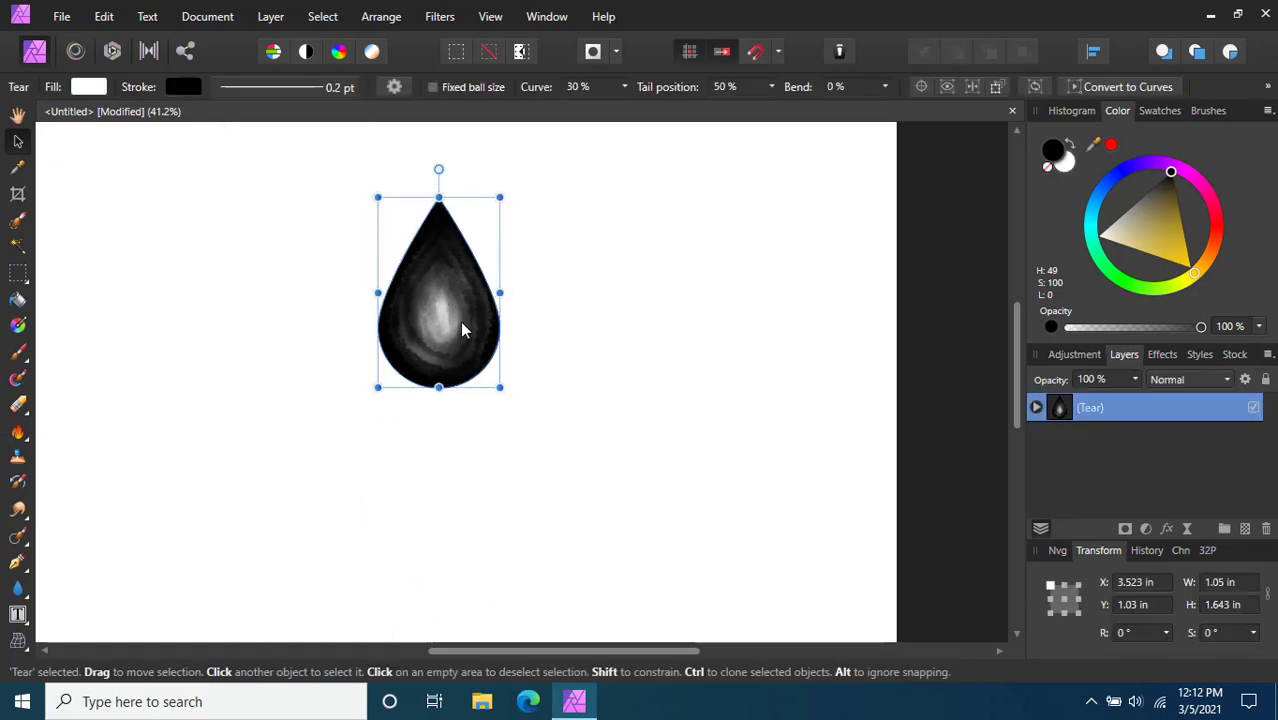
key(ctrl+j)
drag(460, 321, 389, 511)
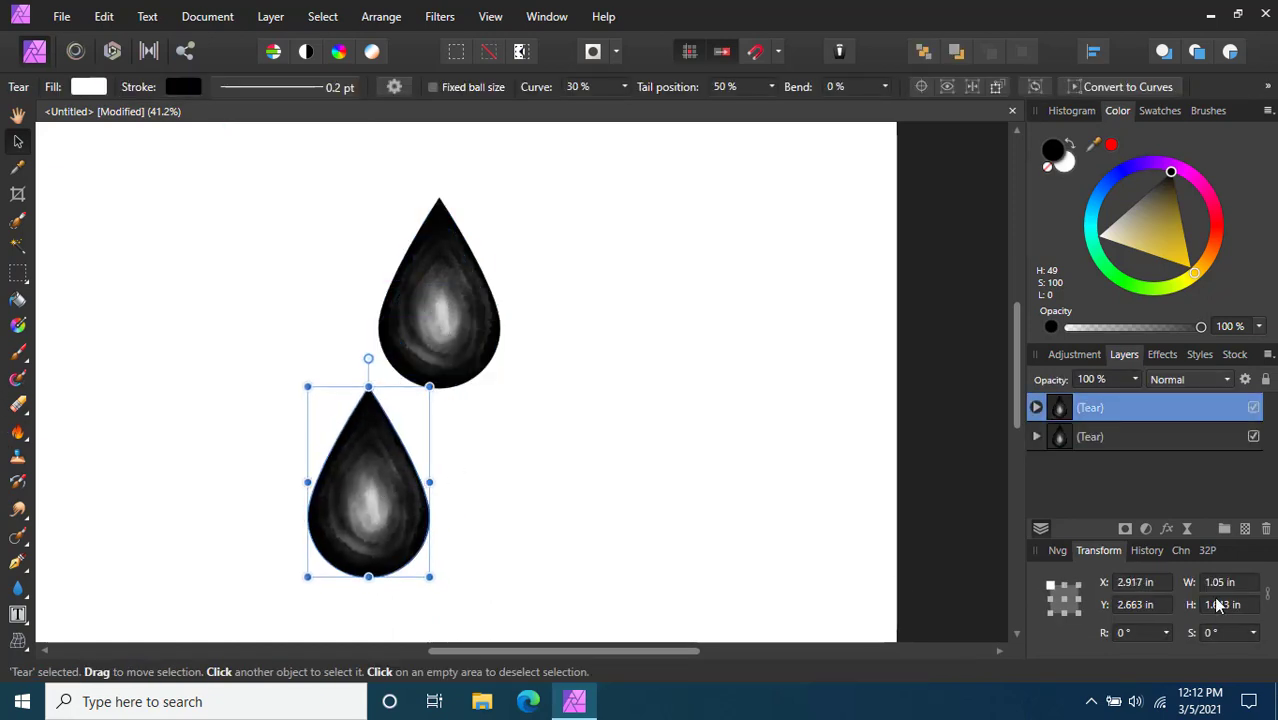
click(1166, 633)
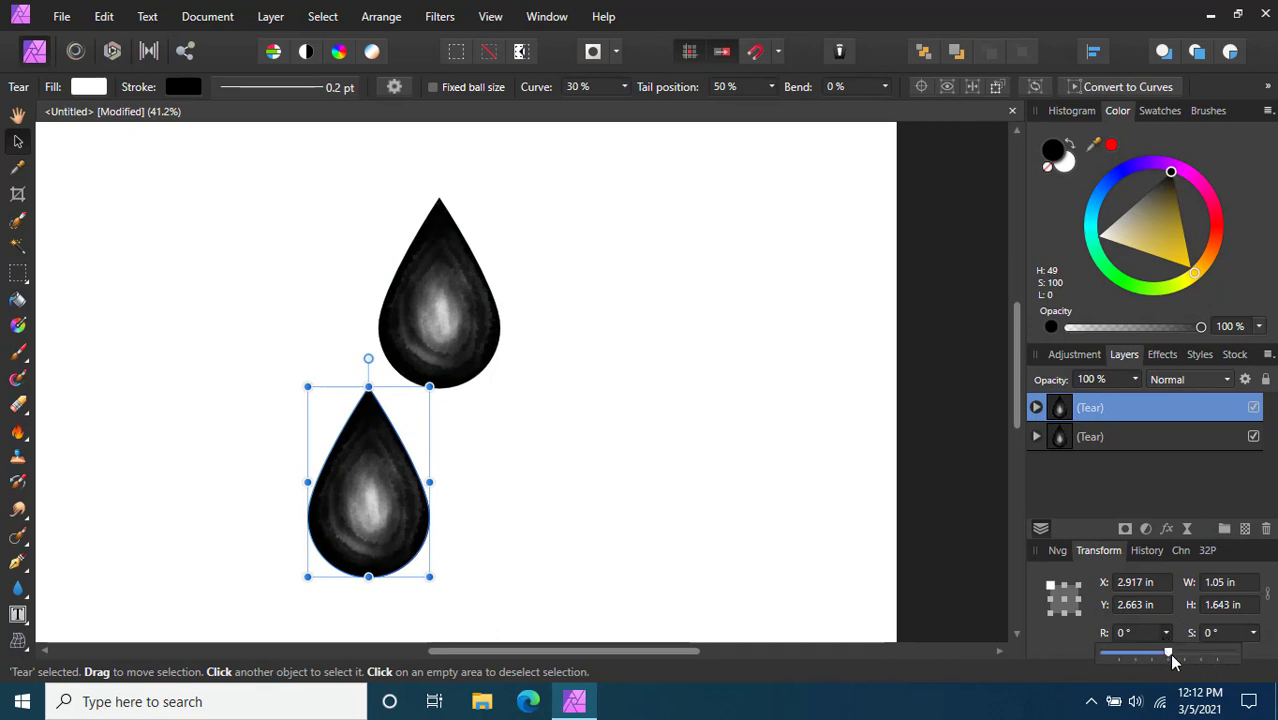
drag(1174, 660, 1247, 652)
drag(211, 321, 437, 487)
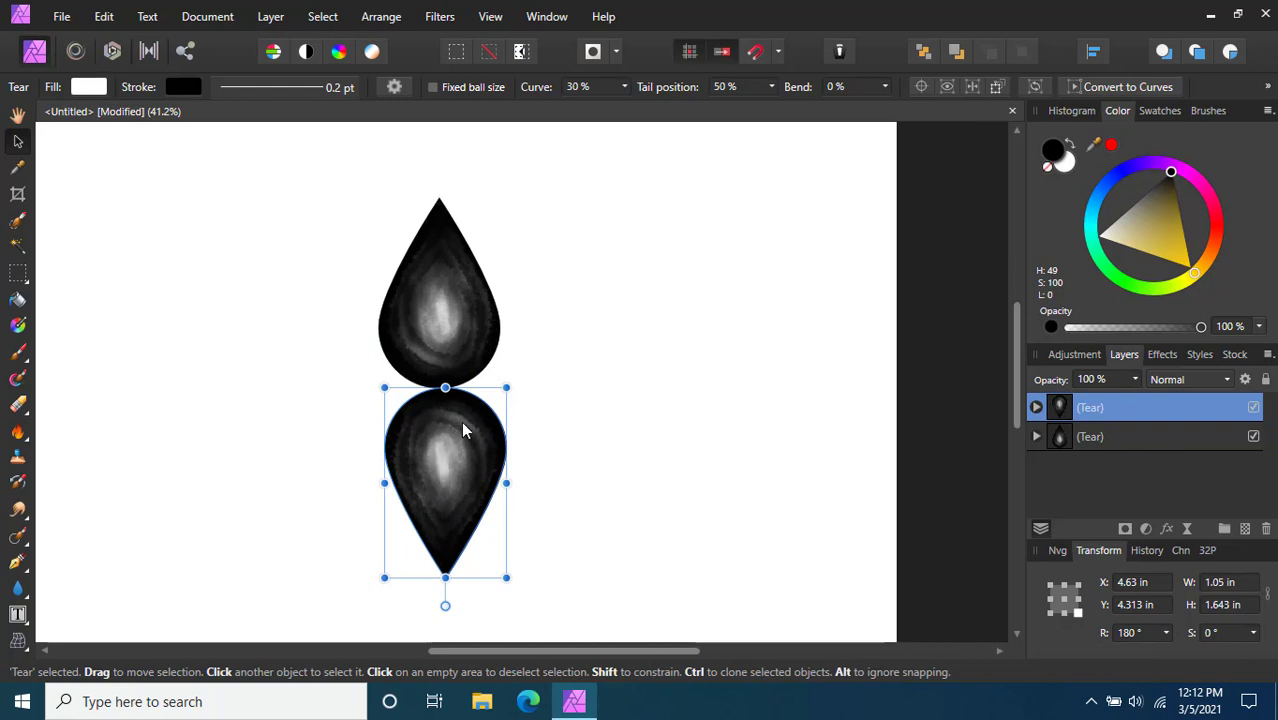
Duplicate the lower teardrop, rotate the copy to 90° and place it left of the center with its tip pointing outward
key(ctrl+j)
drag(461, 421, 657, 376)
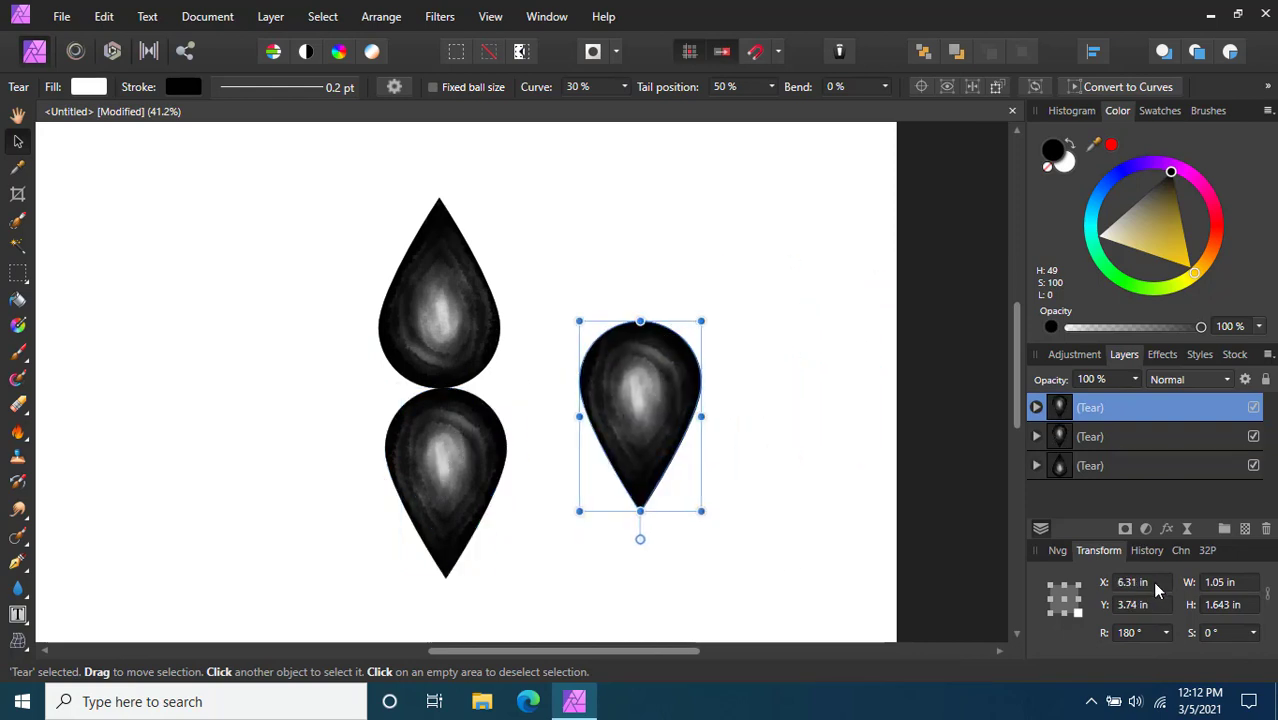
click(1167, 633)
mouse_move(1131, 662)
mouse_down()
mouse_move(1121, 650)
mouse_move(1141, 655)
mouse_up()
drag(789, 451, 329, 367)
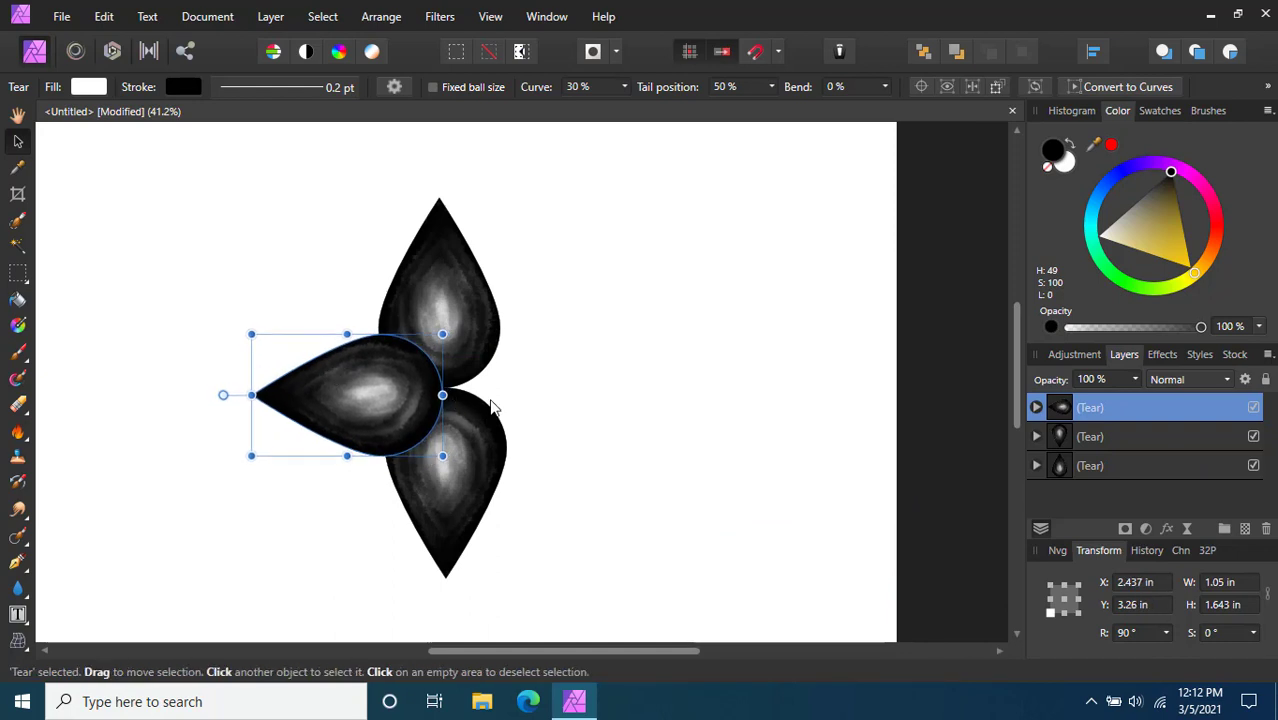
Duplicate the left teardrop, rotate the copy to -90° and place it right of the center with its tip pointing outward
key(ctrl+j)
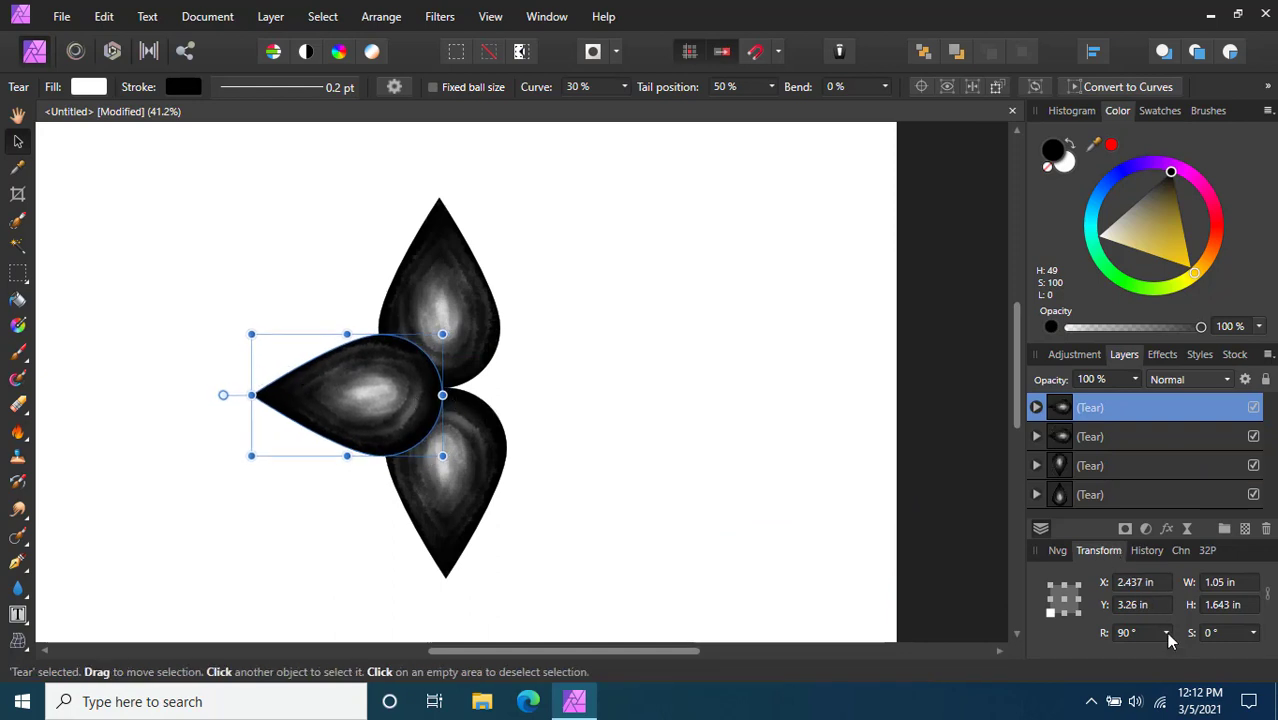
click(1167, 634)
drag(1160, 656, 1095, 660)
drag(142, 518, 543, 389)
Adjust the positions of the teardrops so they form a four-petal flower around a small open center, and deselect everything
drag(368, 382, 341, 380)
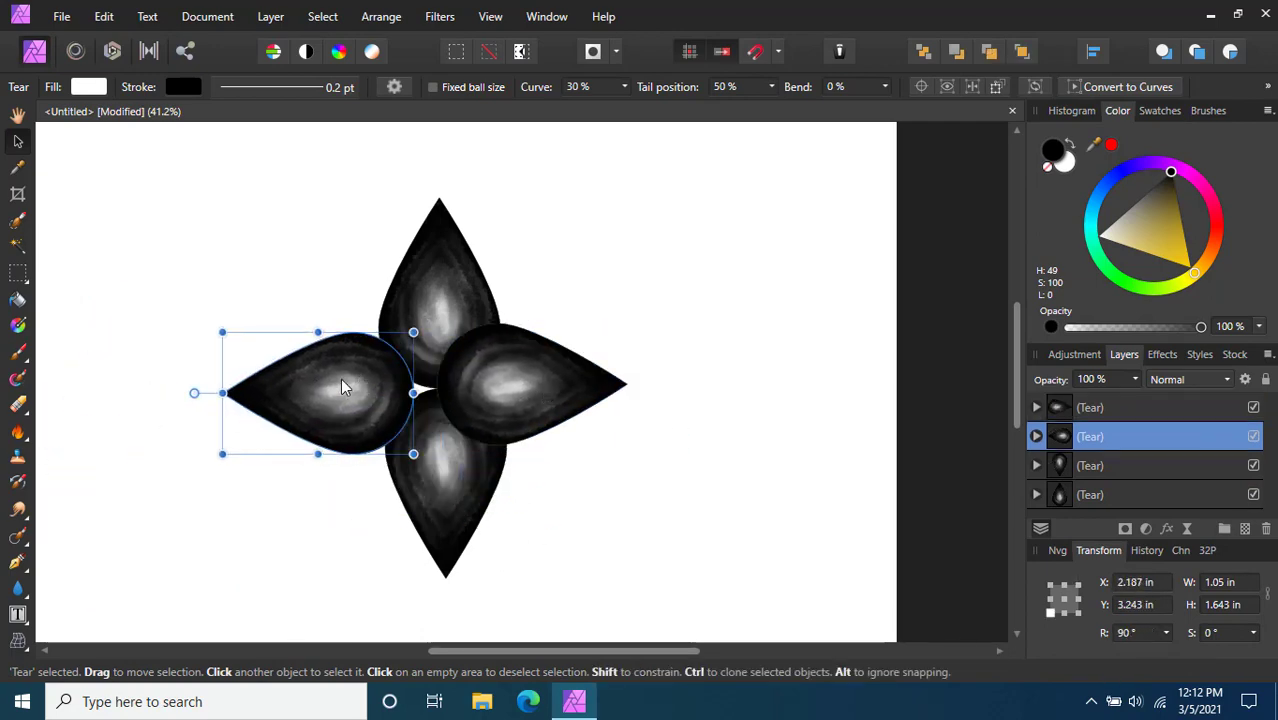
drag(527, 388, 576, 391)
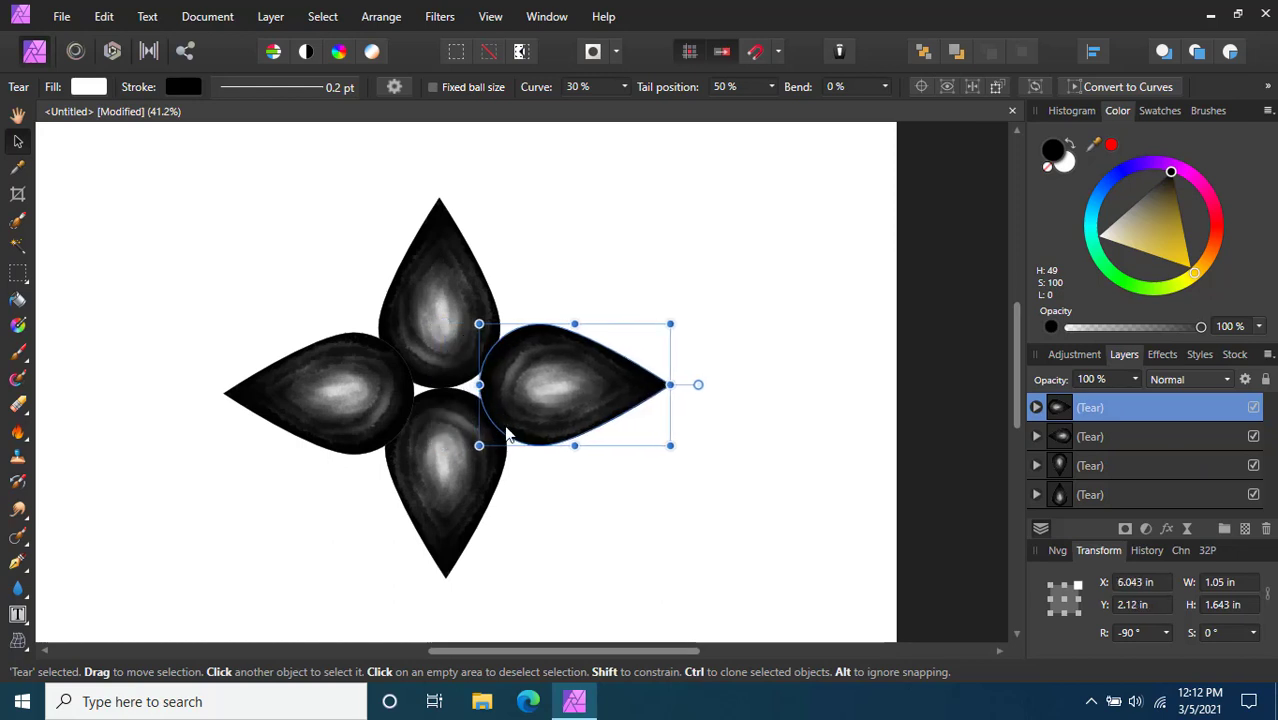
drag(439, 470, 444, 498)
mouse_move(560, 393)
mouse_down()
mouse_move(557, 410)
mouse_move(554, 396)
mouse_up()
drag(386, 395, 393, 397)
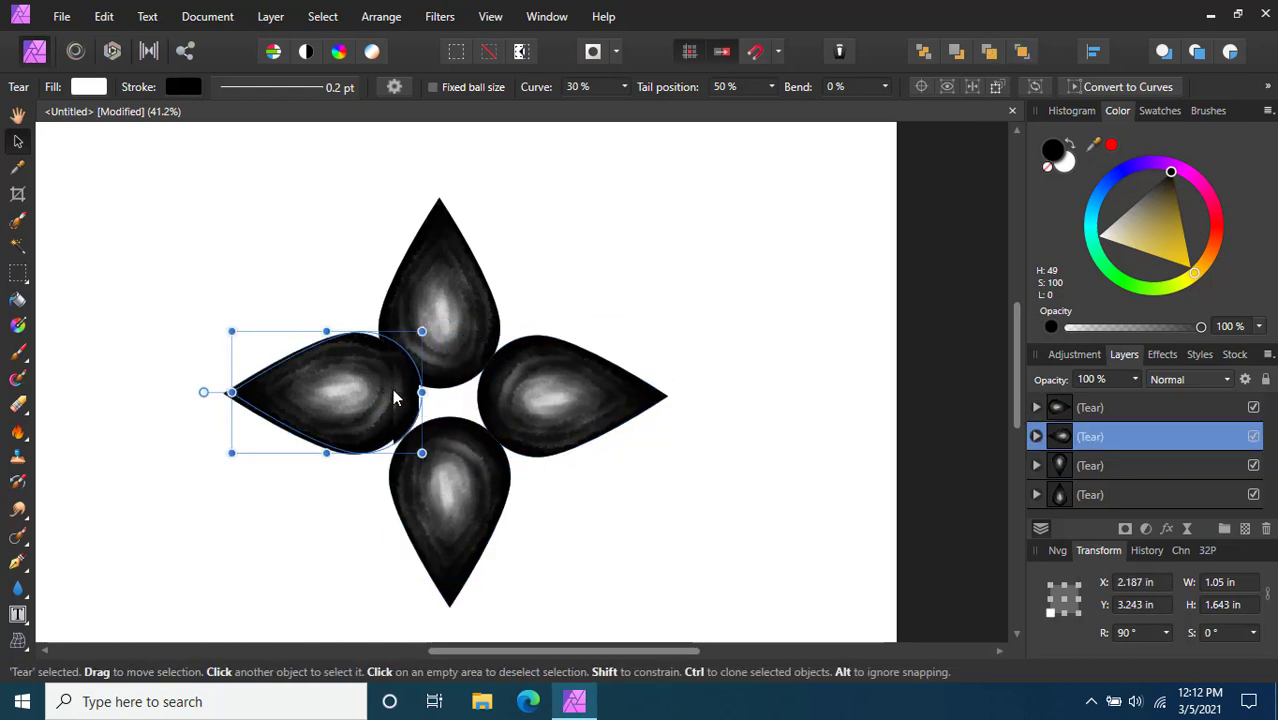
drag(474, 300, 488, 286)
click(679, 486)
scroll(571, 443, down, 2)
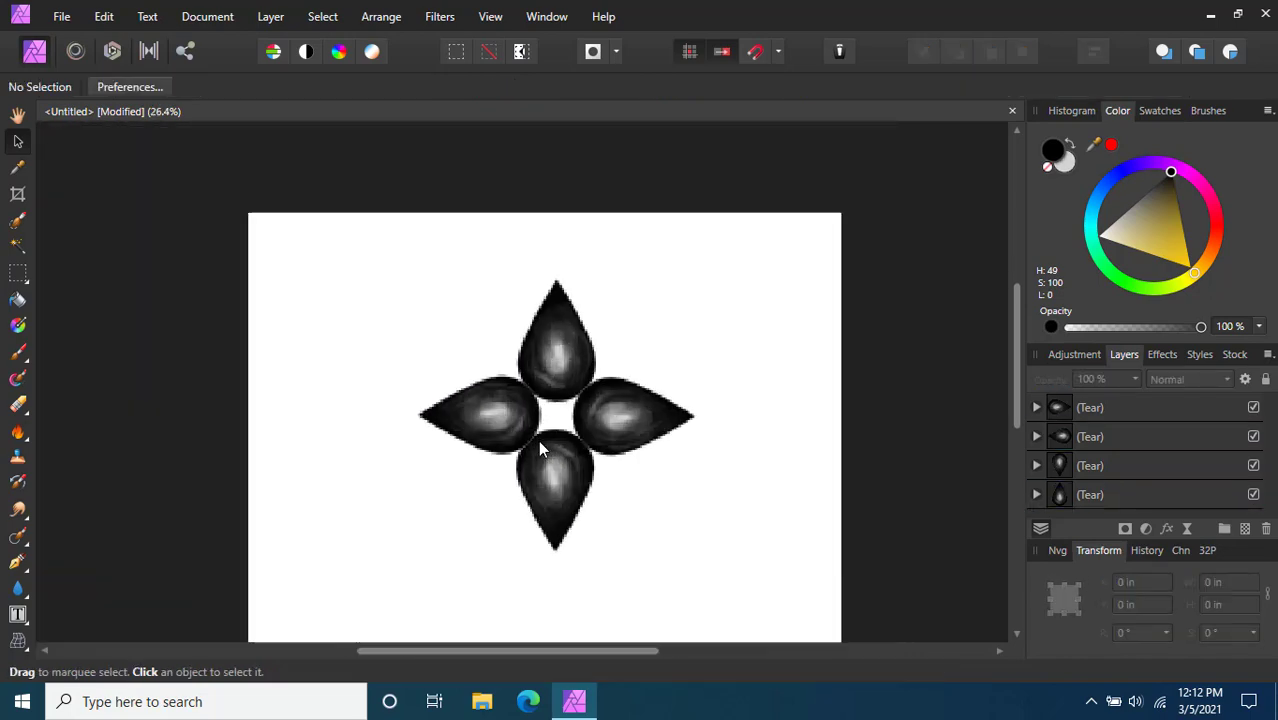
scroll(540, 450, up, 1)
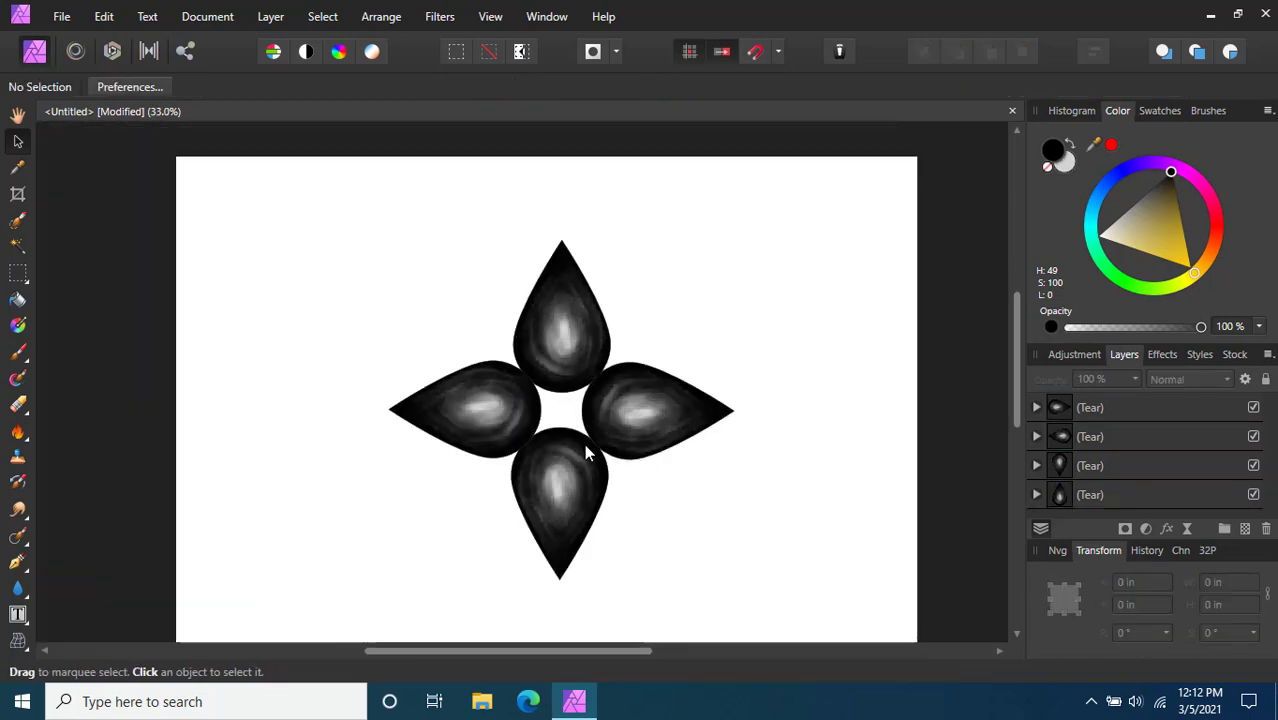
Draw an ellipse about 0.68 in wide over the flower's open center and give it a solid black fill with no stroke
click(19, 590)
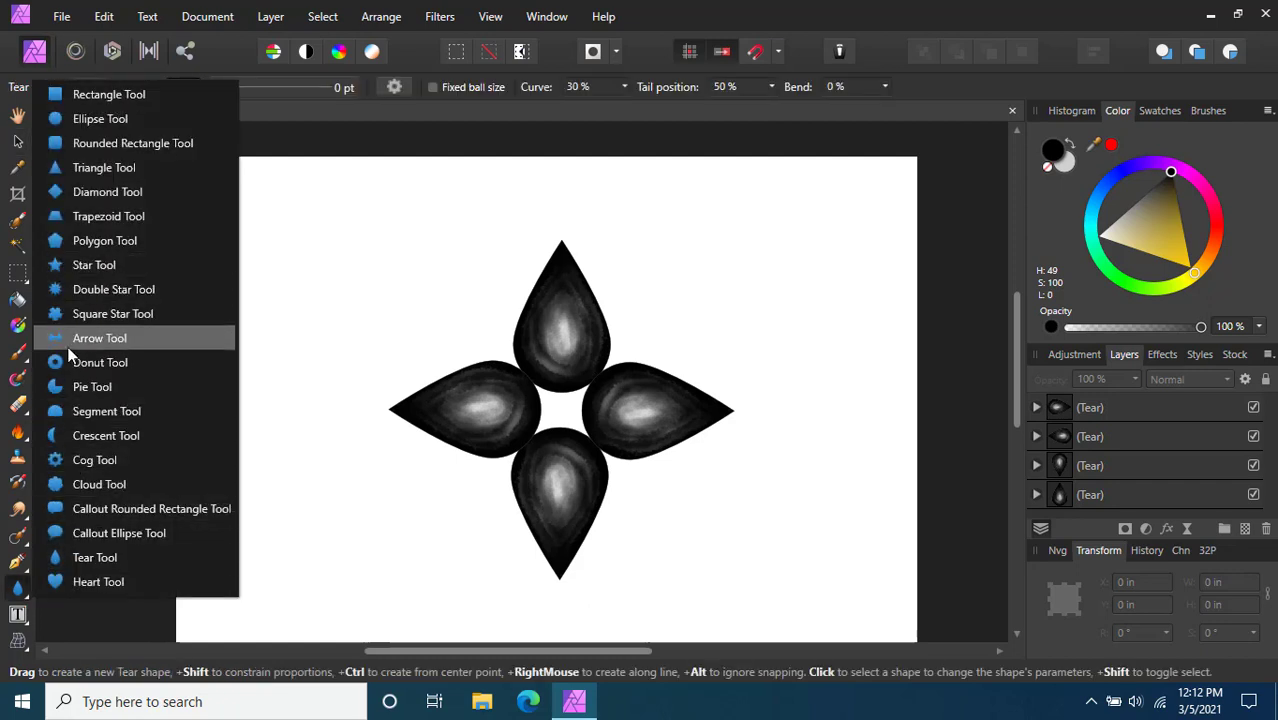
click(108, 121)
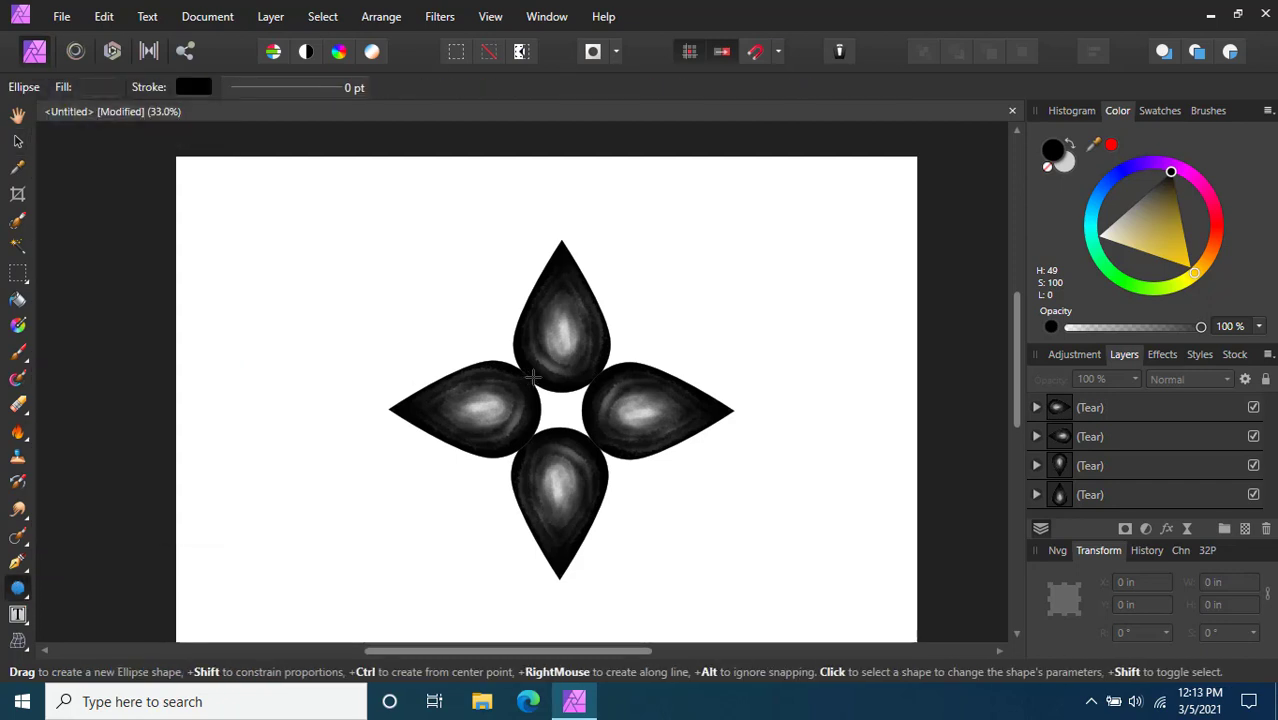
drag(532, 376, 591, 440)
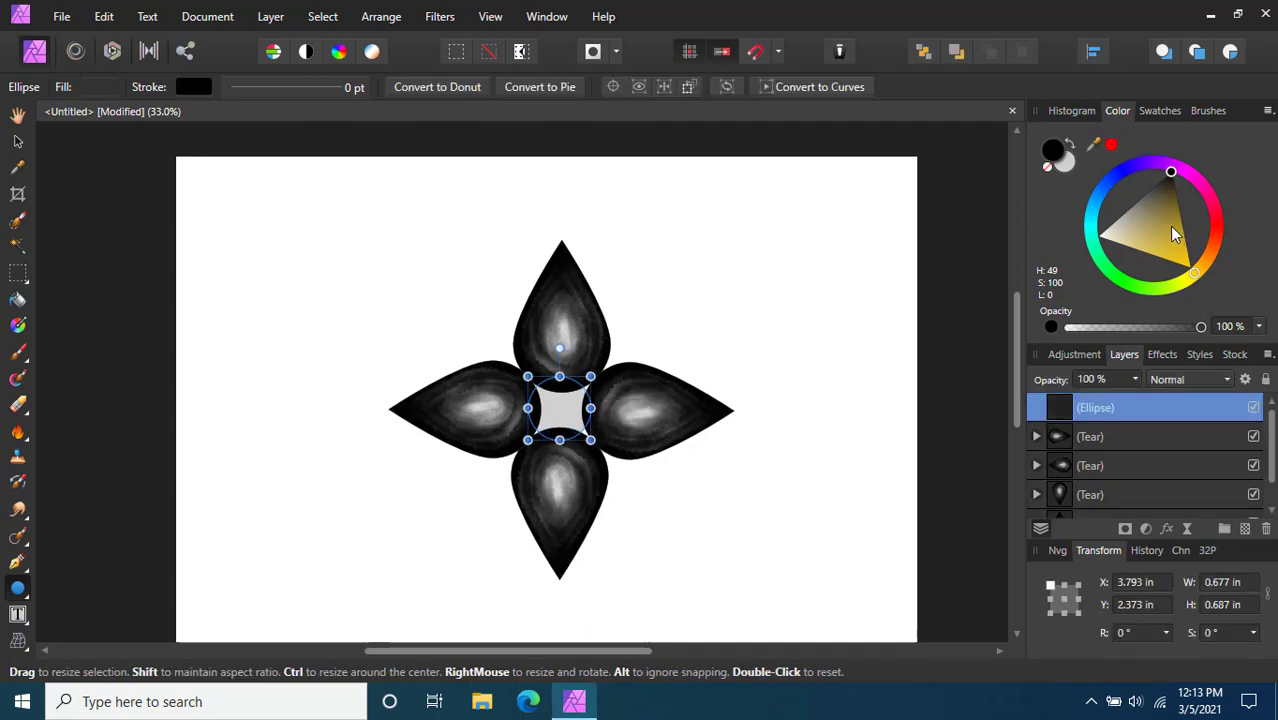
click(1049, 167)
mouse_move(1151, 213)
mouse_down()
mouse_move(1148, 171)
mouse_move(1139, 212)
mouse_up()
drag(1096, 326, 1201, 326)
Enlarge the black center circle to about 0.94 in wide and move it behind all four petals in the layer order
scroll(612, 433, up, 2)
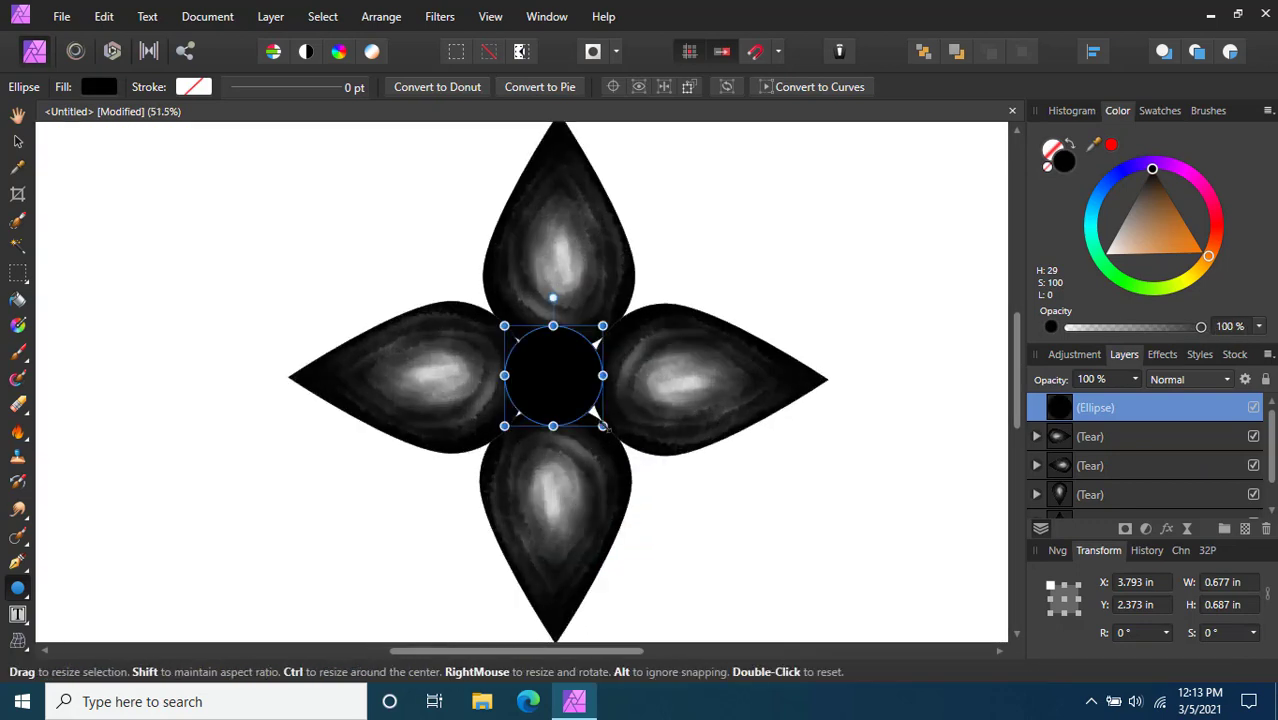
drag(603, 427, 628, 449)
drag(500, 312, 488, 300)
key(ctrl+bracketleft)
key(ctrl+bracketleft)
key(ctrl+bracketleft)
key(ctrl+bracketleft)
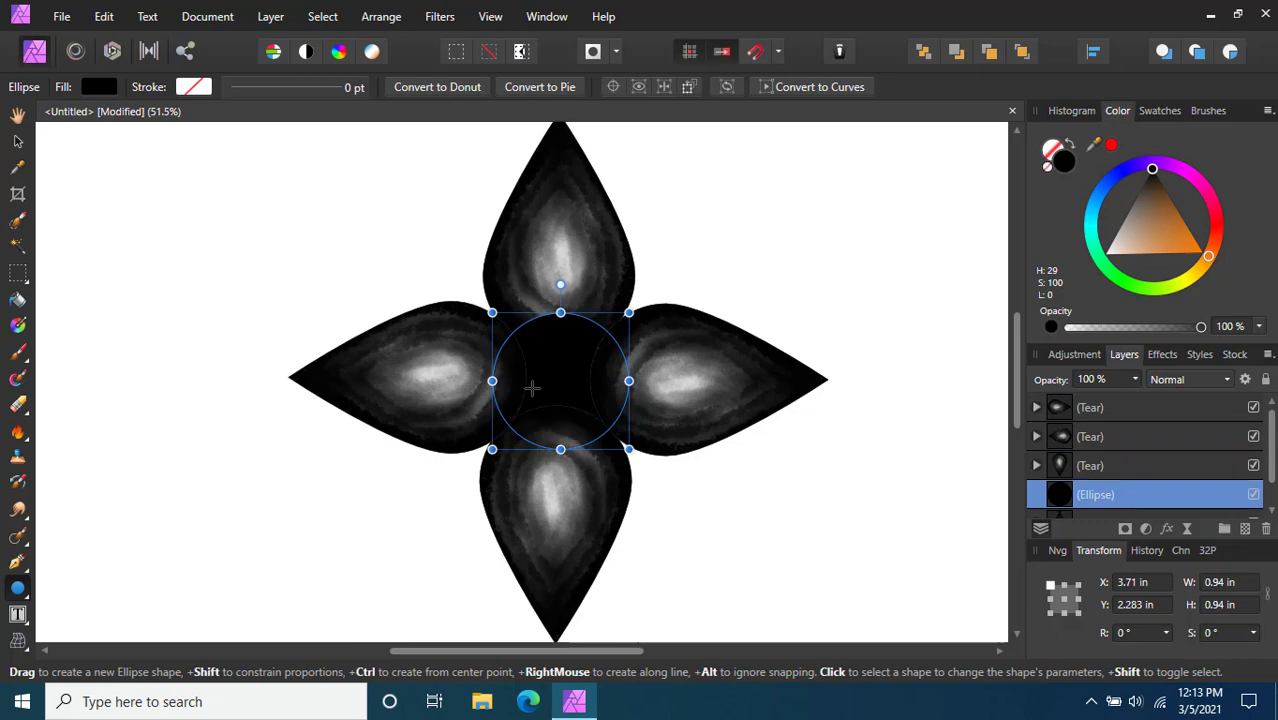
Remove the black stroke from each of the four teardrop petals
scroll(759, 462, down, 3)
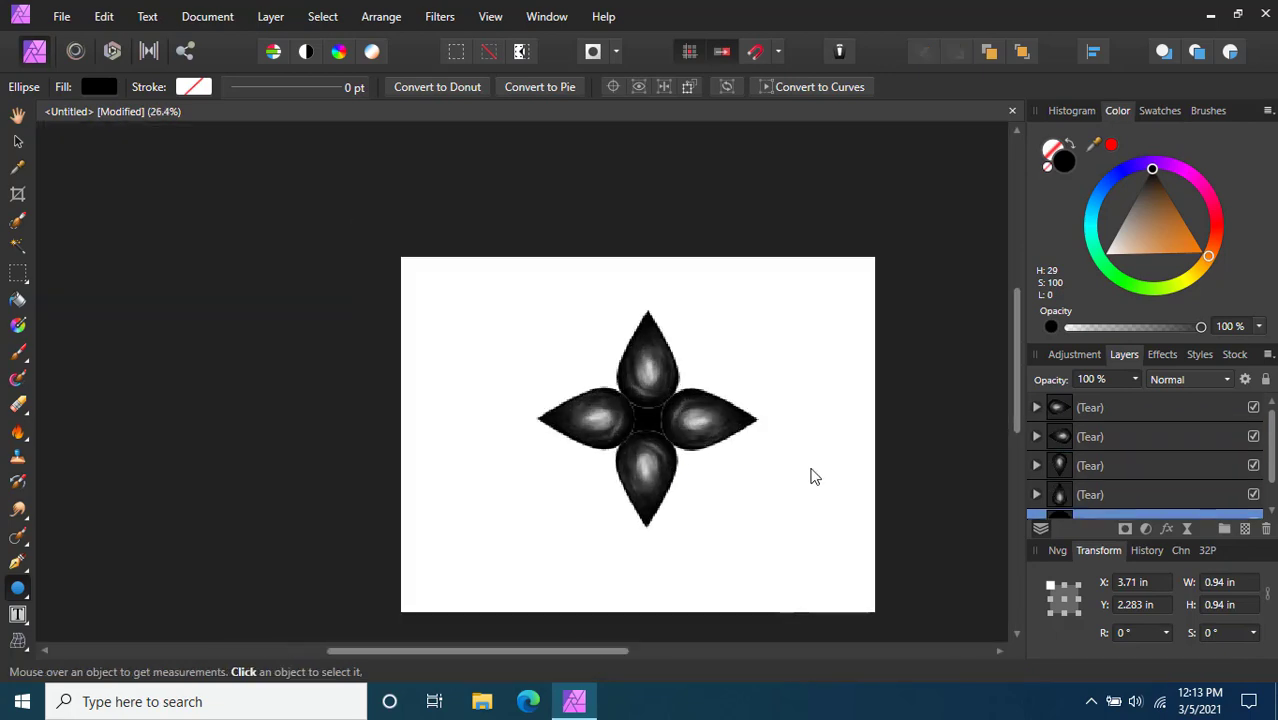
scroll(813, 476, up, 2)
click(627, 335)
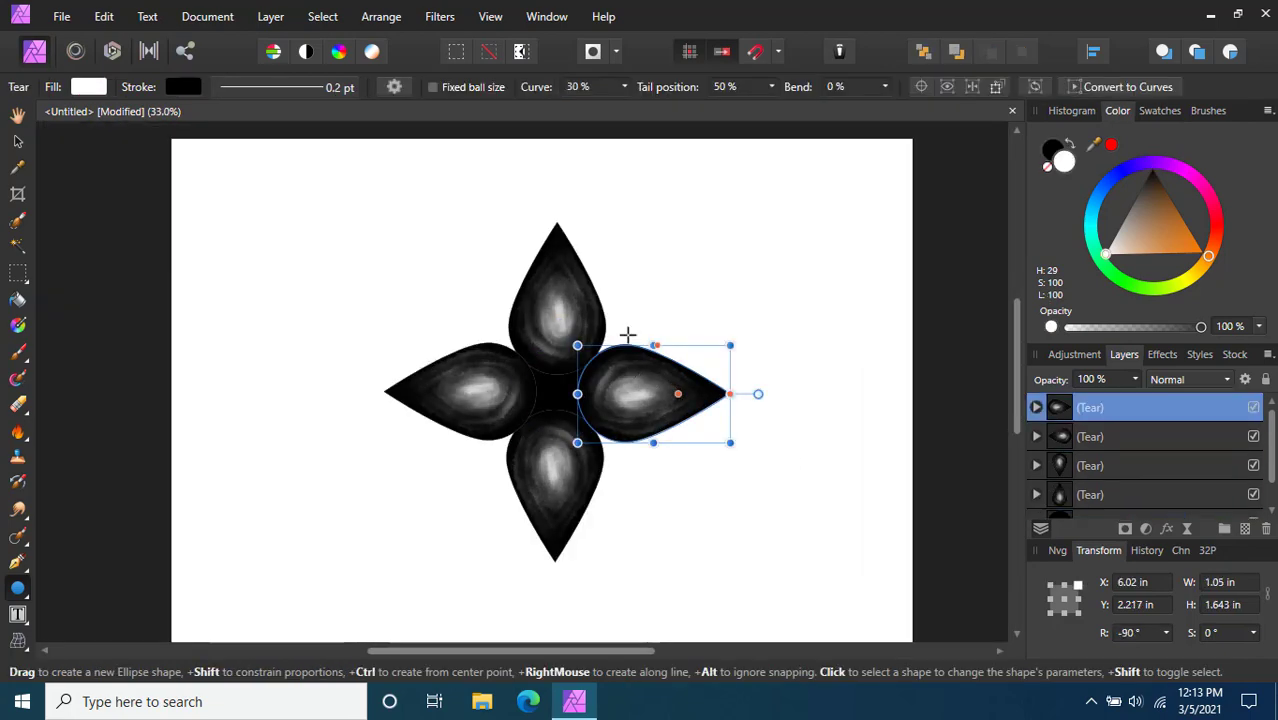
click(1053, 150)
click(1047, 170)
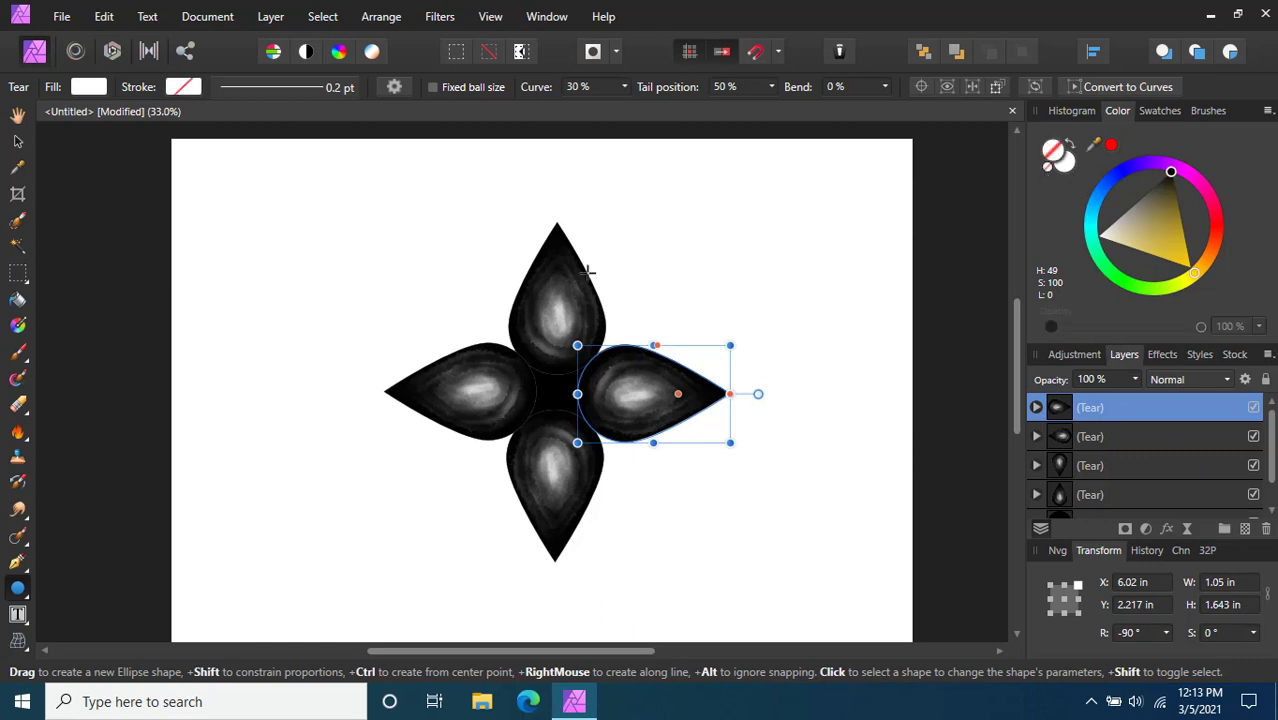
click(15, 144)
click(545, 297)
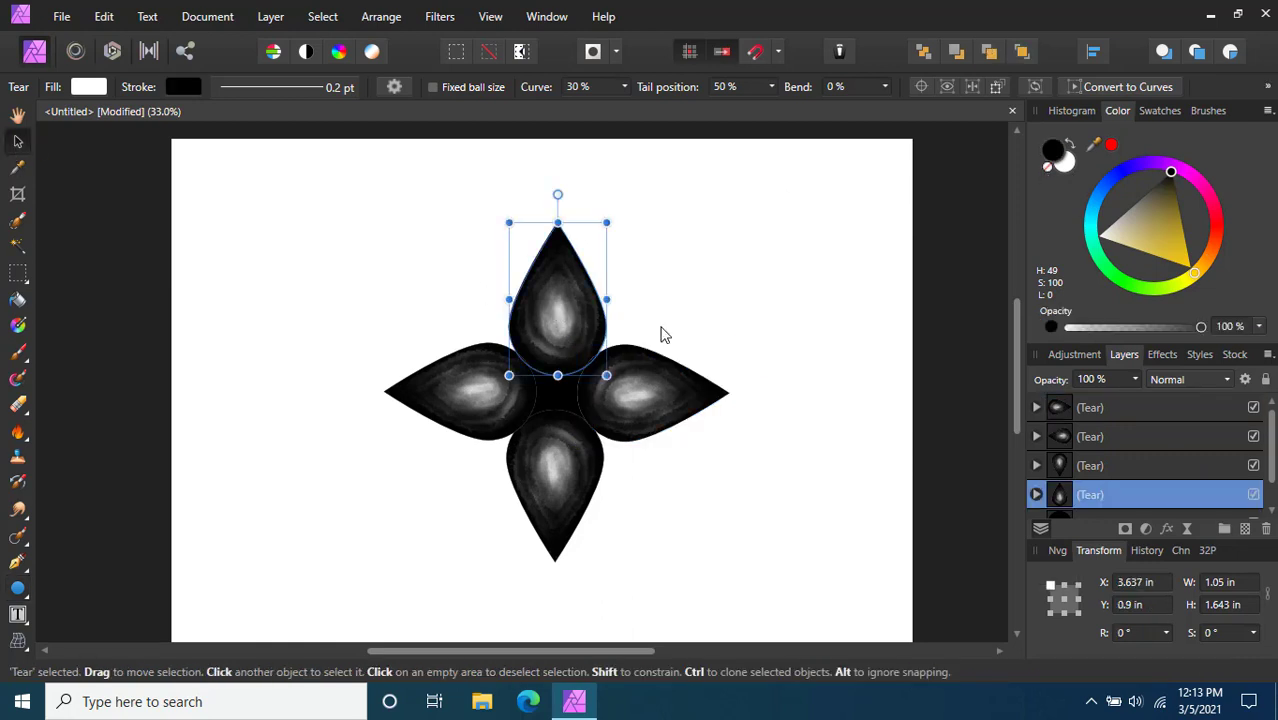
click(460, 392)
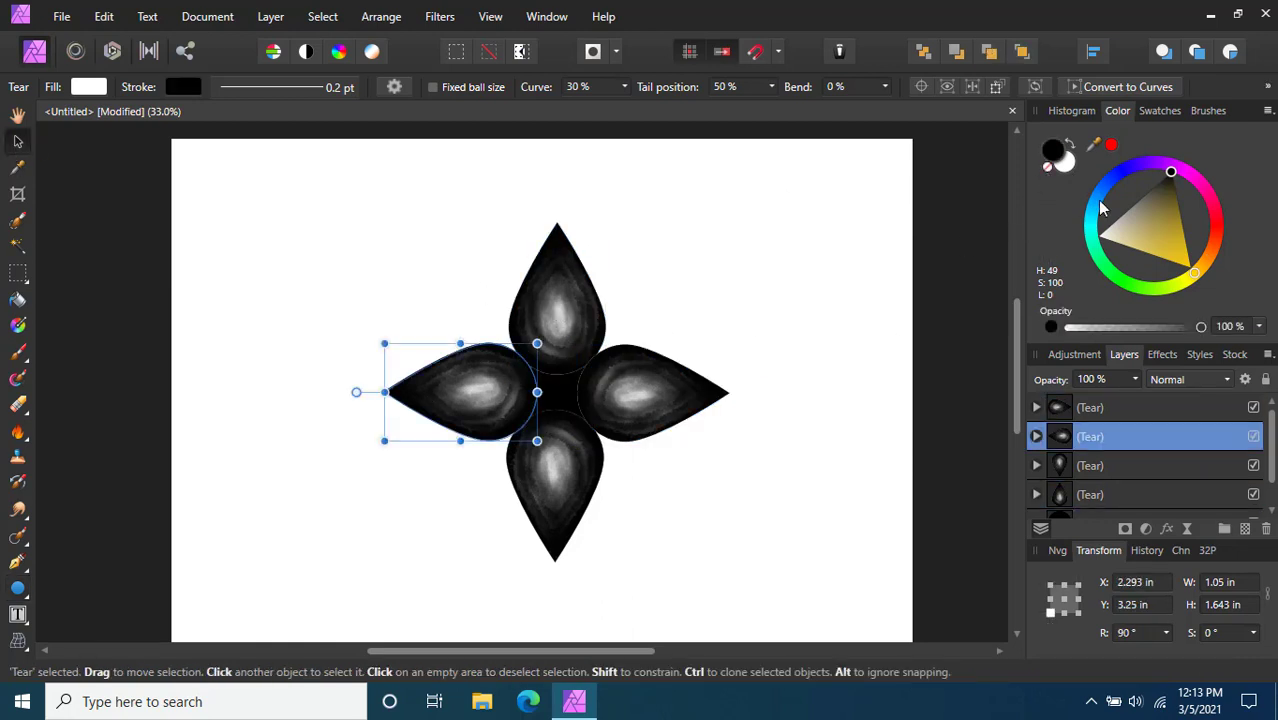
click(572, 486)
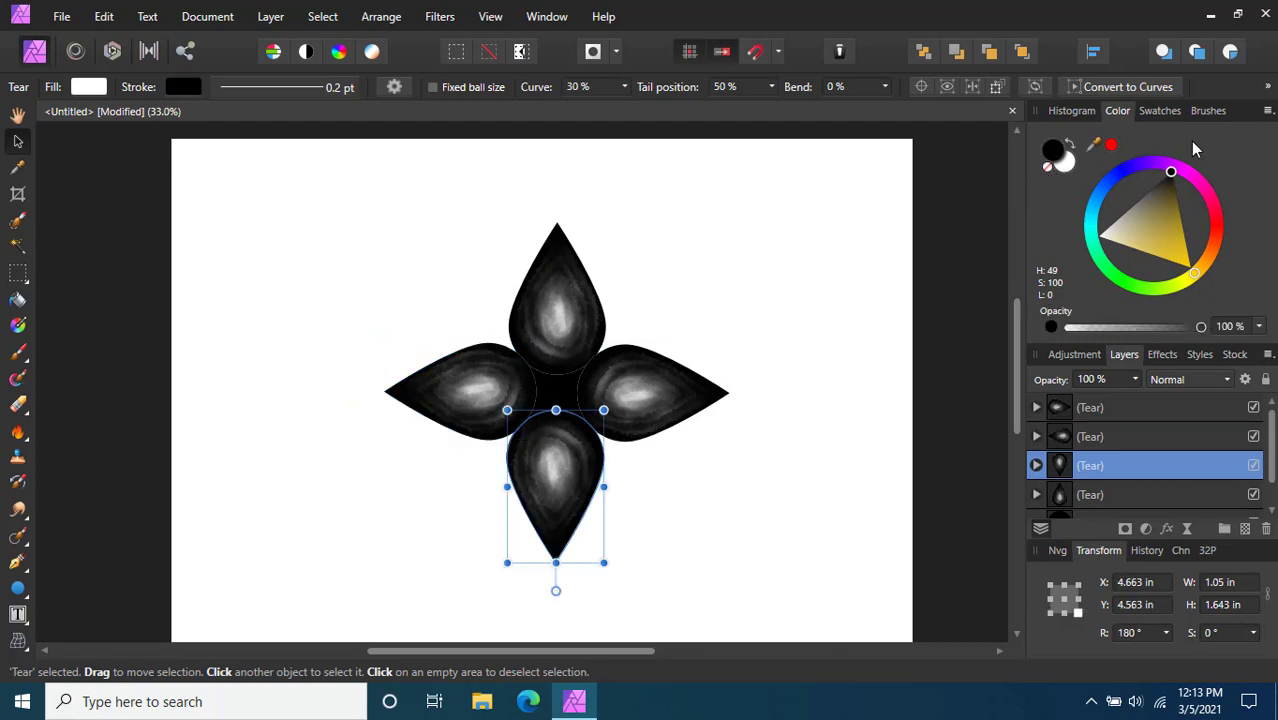
Examine the edges where the petals overlap the black center circle, up close and from a distance
scroll(582, 376, up, 7)
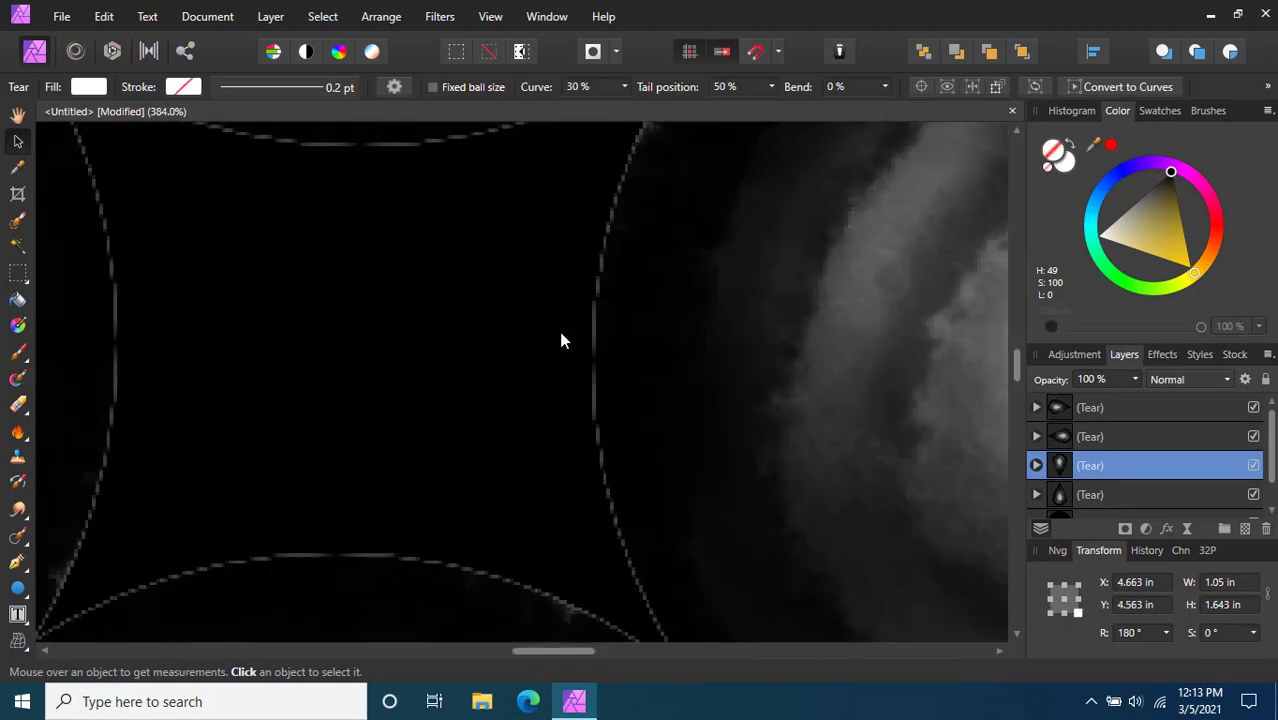
scroll(356, 335, down, 4)
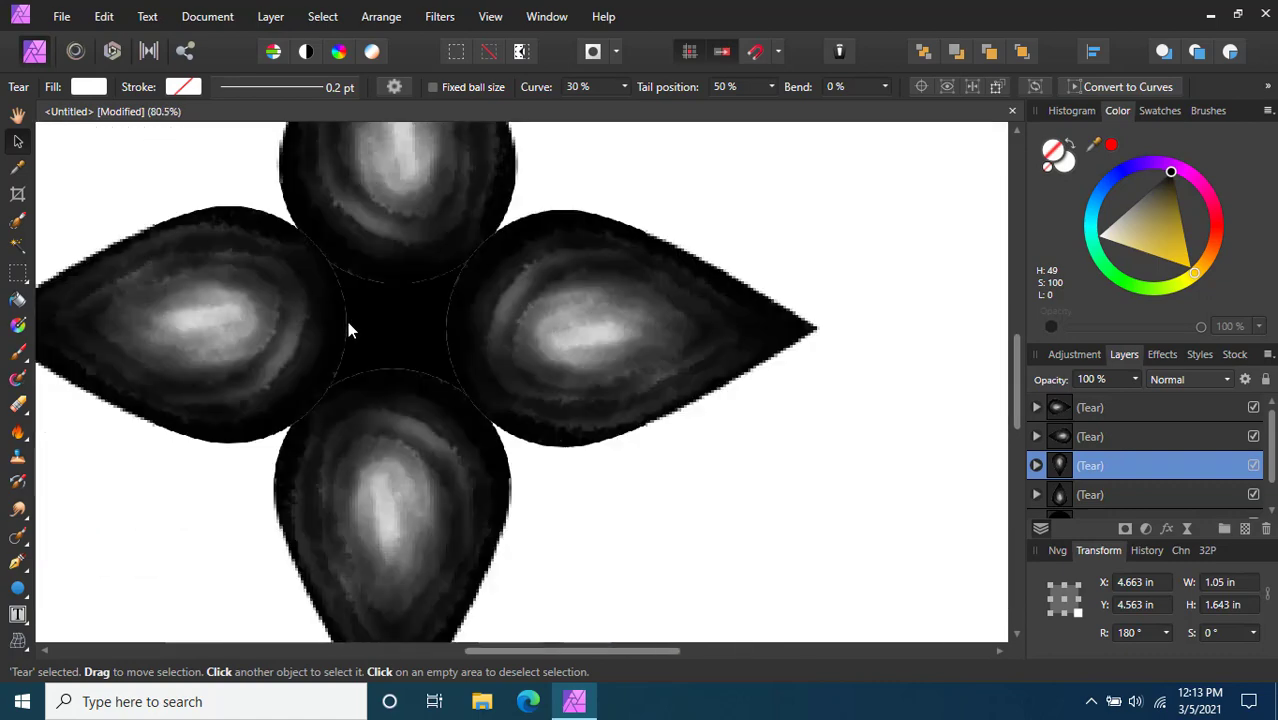
scroll(347, 321, up, 3)
click(434, 312)
scroll(434, 312, down, 4)
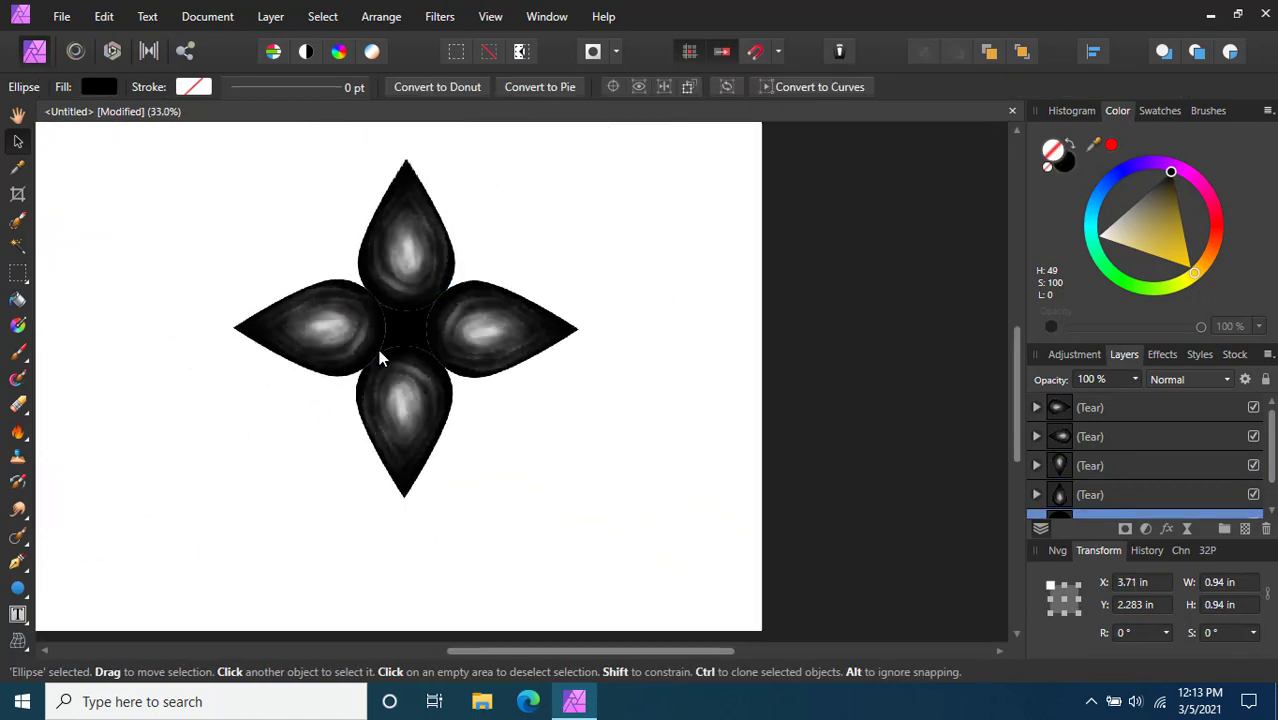
scroll(580, 312, up, 5)
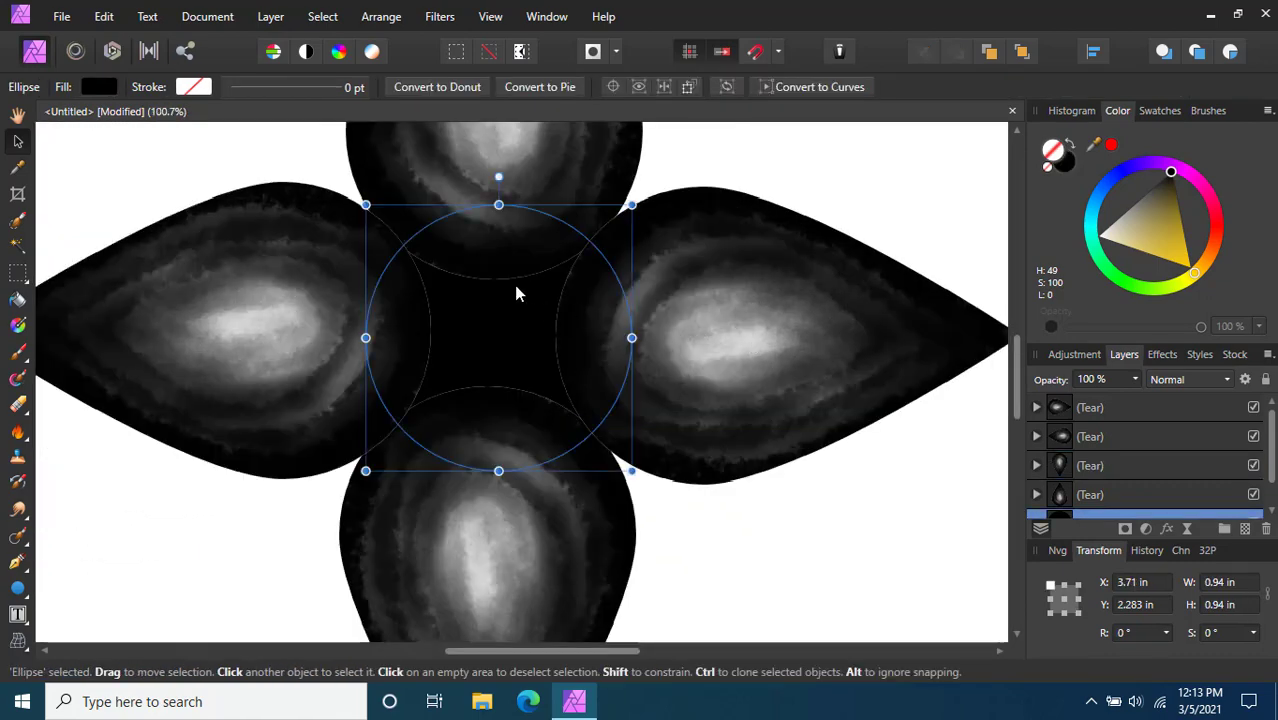
scroll(516, 289, down, 5)
click(430, 265)
scroll(430, 264, up, 3)
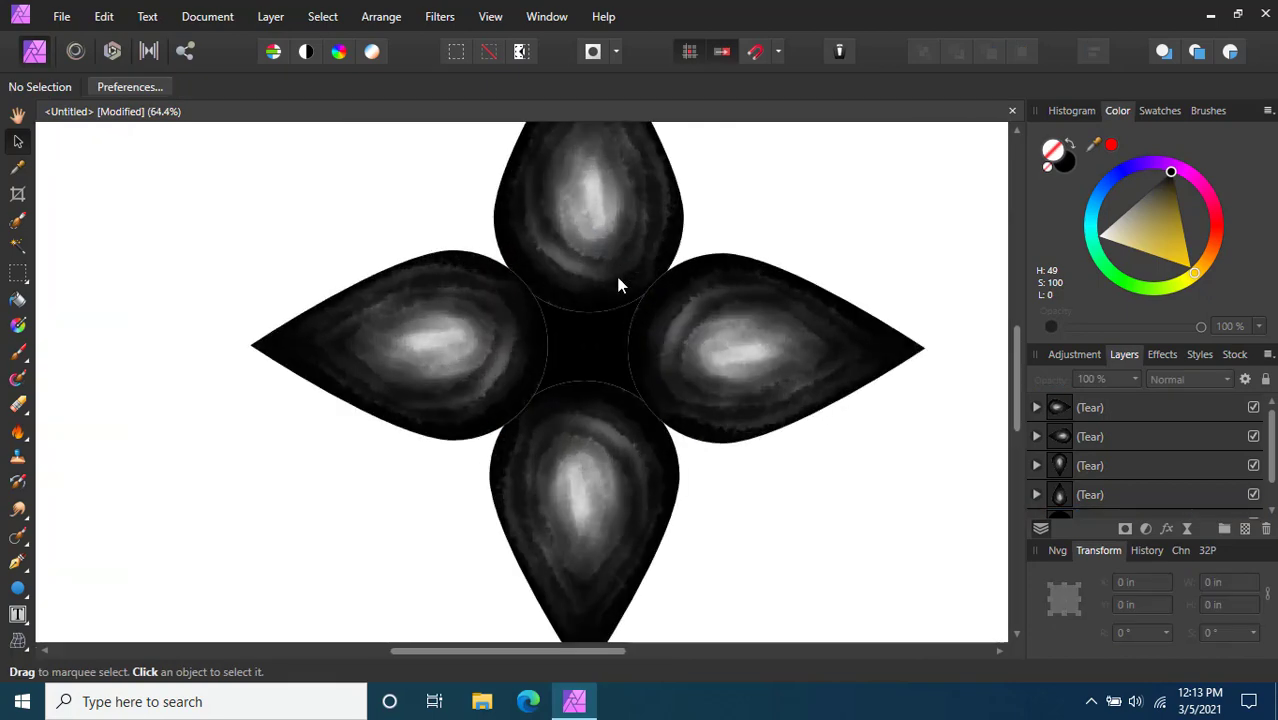
click(590, 342)
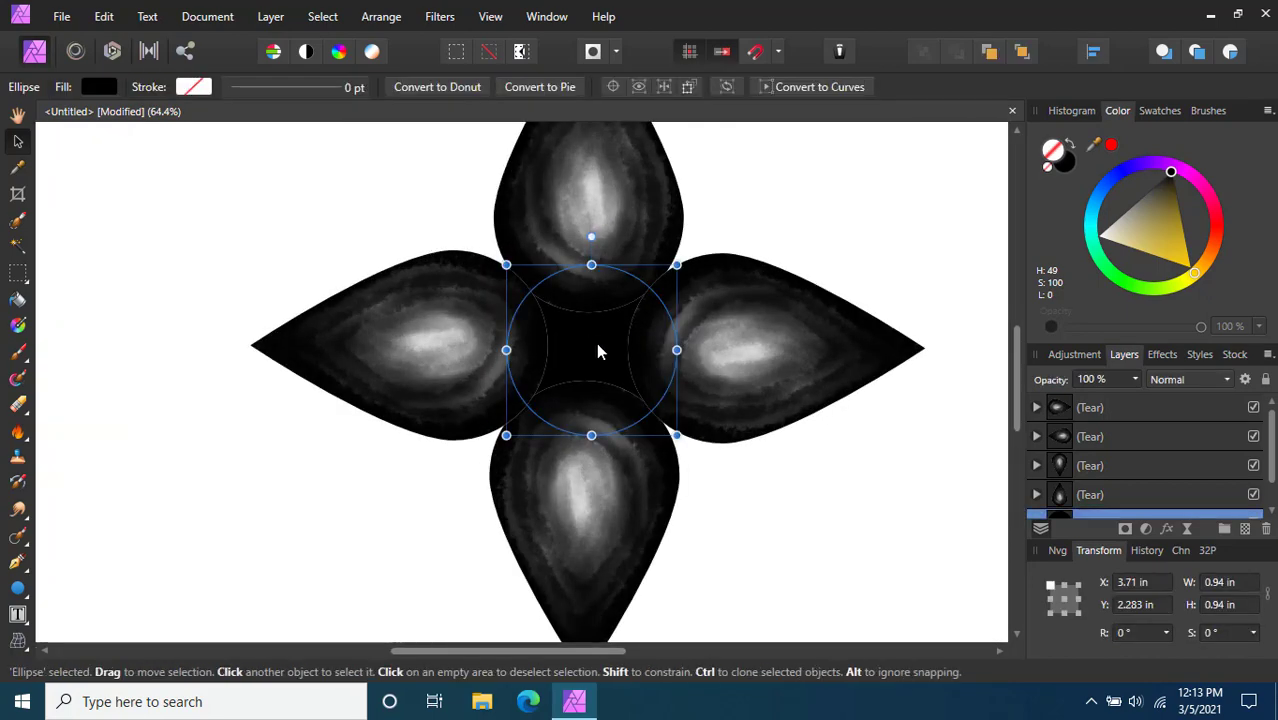
Group the four petals with the center circle, and shrink the group to about 2 in wide in the page's upper middle
scroll(650, 321, down, 4)
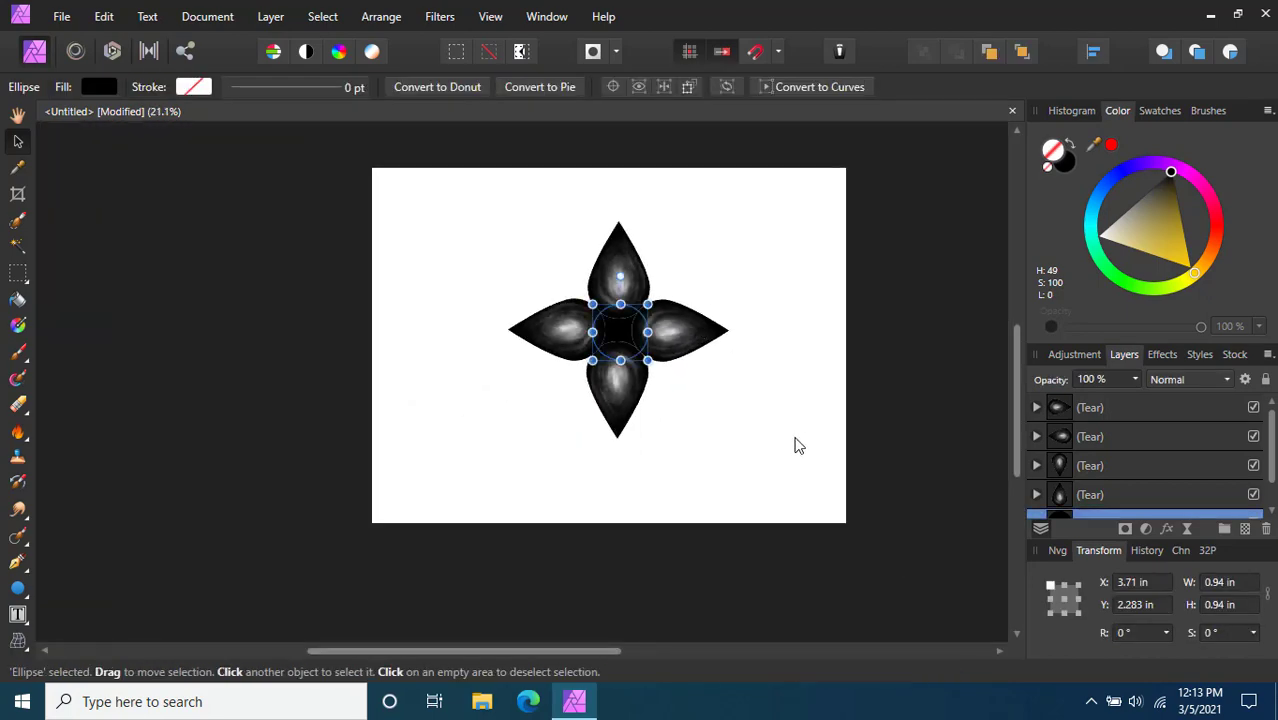
drag(799, 522, 414, 170)
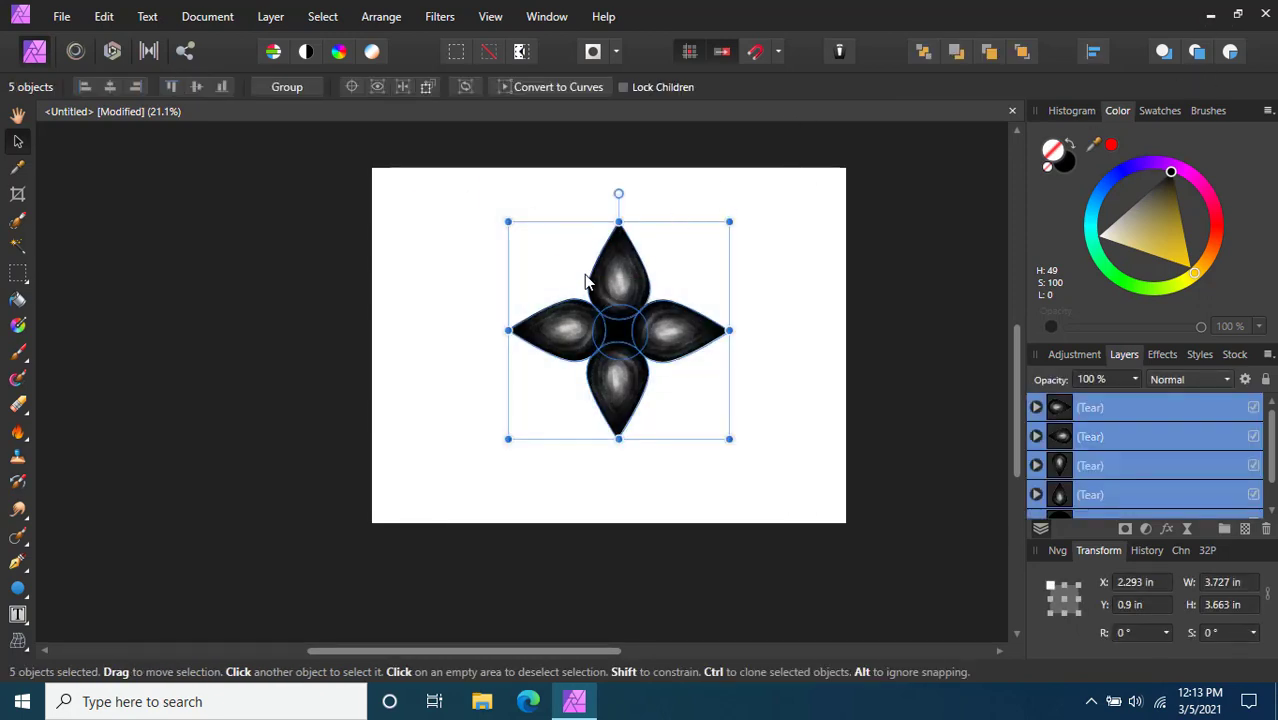
key(ctrl+g)
drag(729, 439, 630, 342)
scroll(648, 320, up, 2)
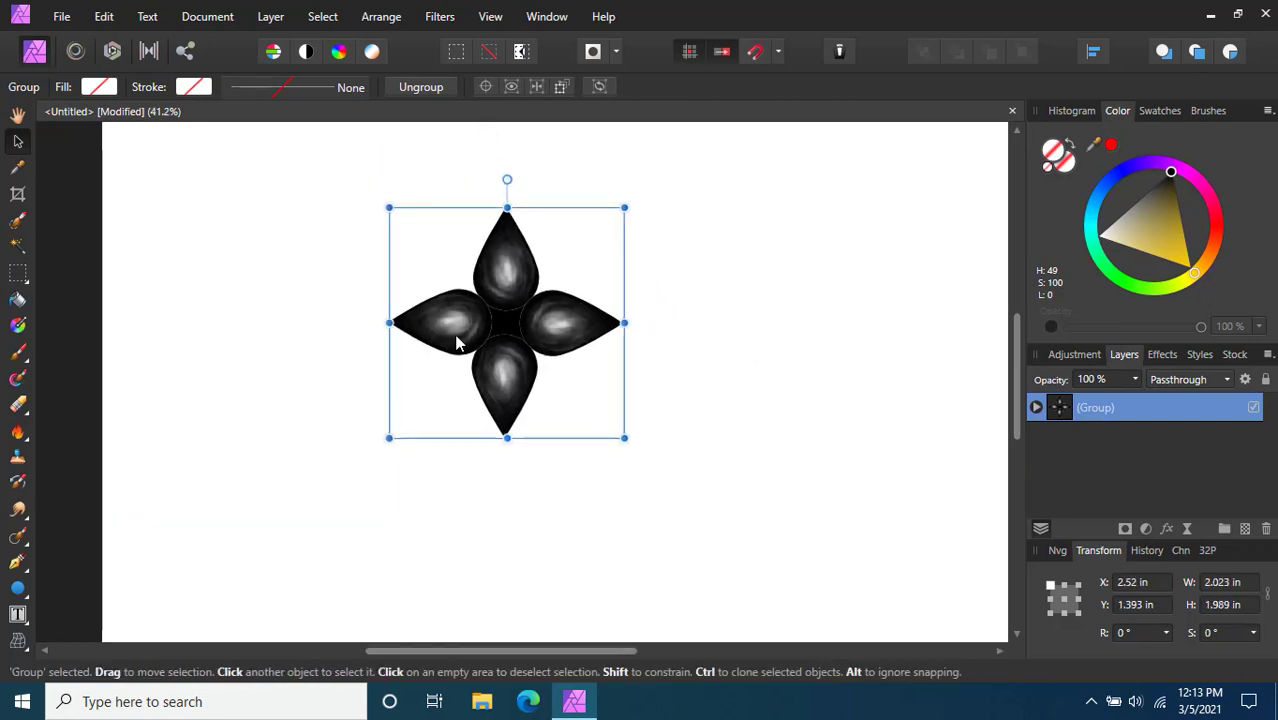
drag(456, 343, 517, 343)
scroll(627, 362, down, 2)
scroll(593, 369, up, 1)
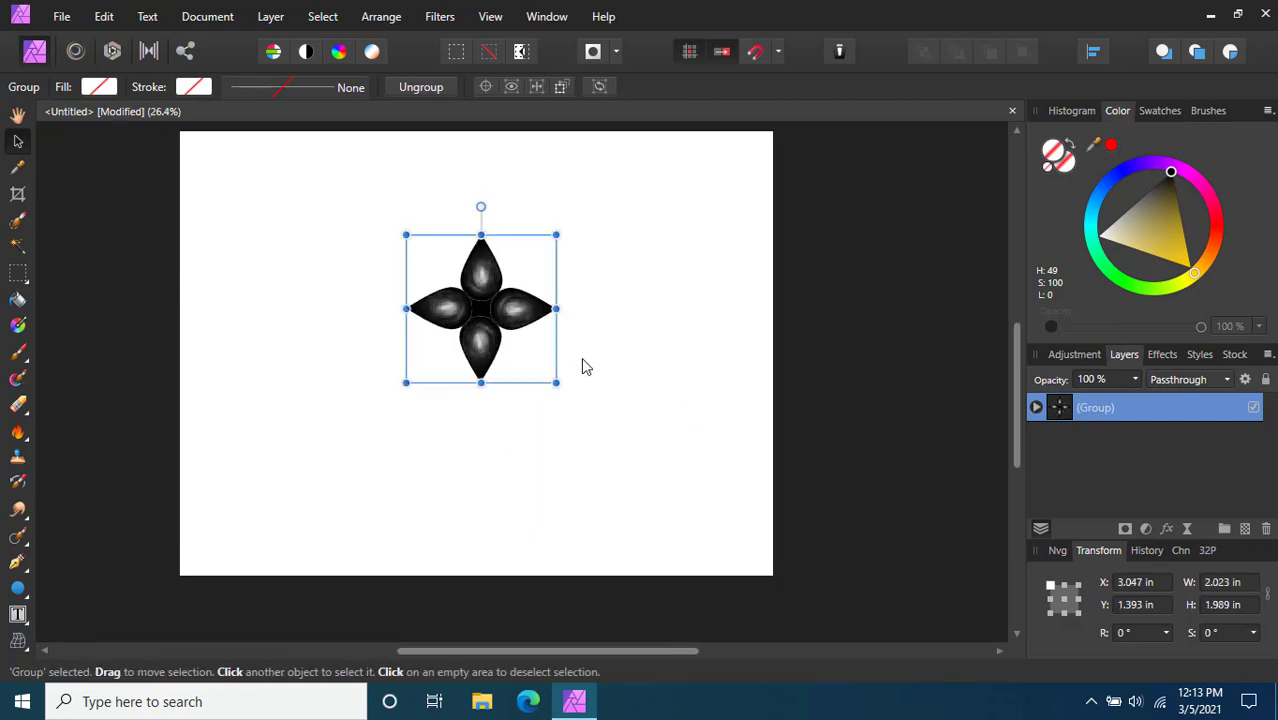
Duplicate the flower group and rotate the copy about 45° so its petals sit between the original ones
key(ctrl+j)
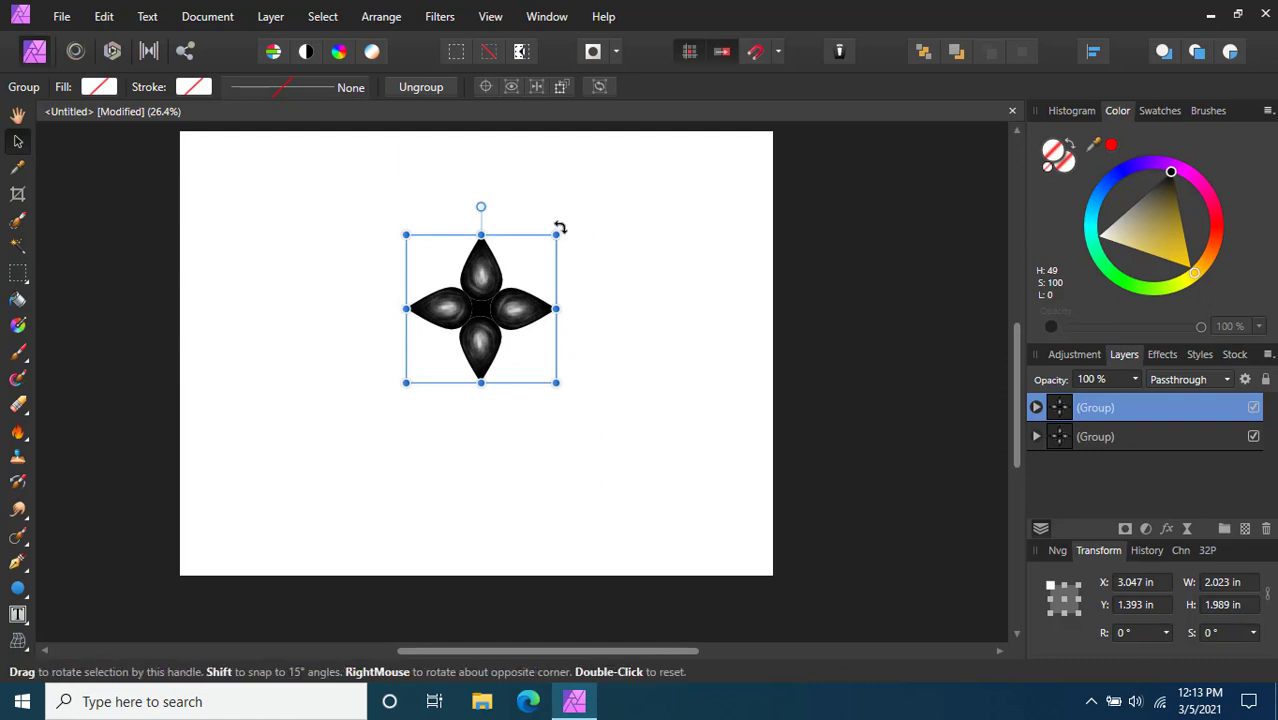
drag(559, 228, 605, 306)
click(665, 320)
Enlarge both flower groups together and combine them into one group about 4.4 in wide
drag(674, 488, 399, 258)
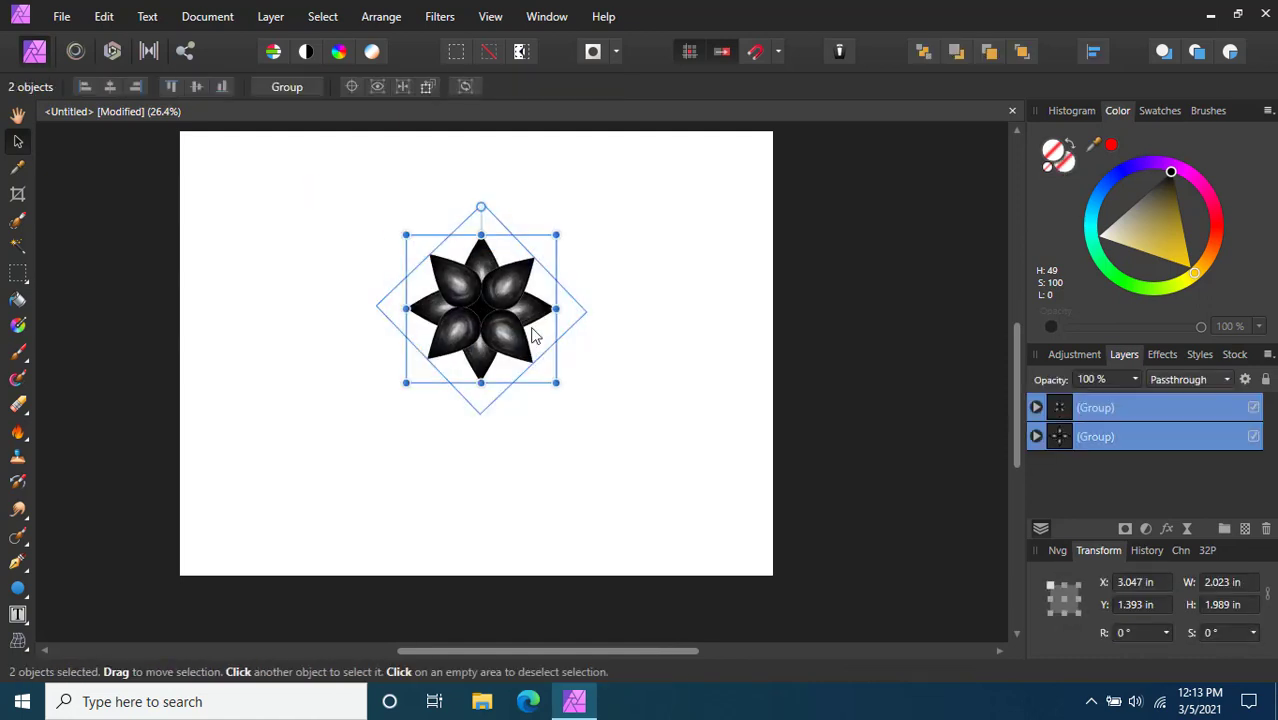
drag(566, 378, 640, 461)
key(ctrl+g)
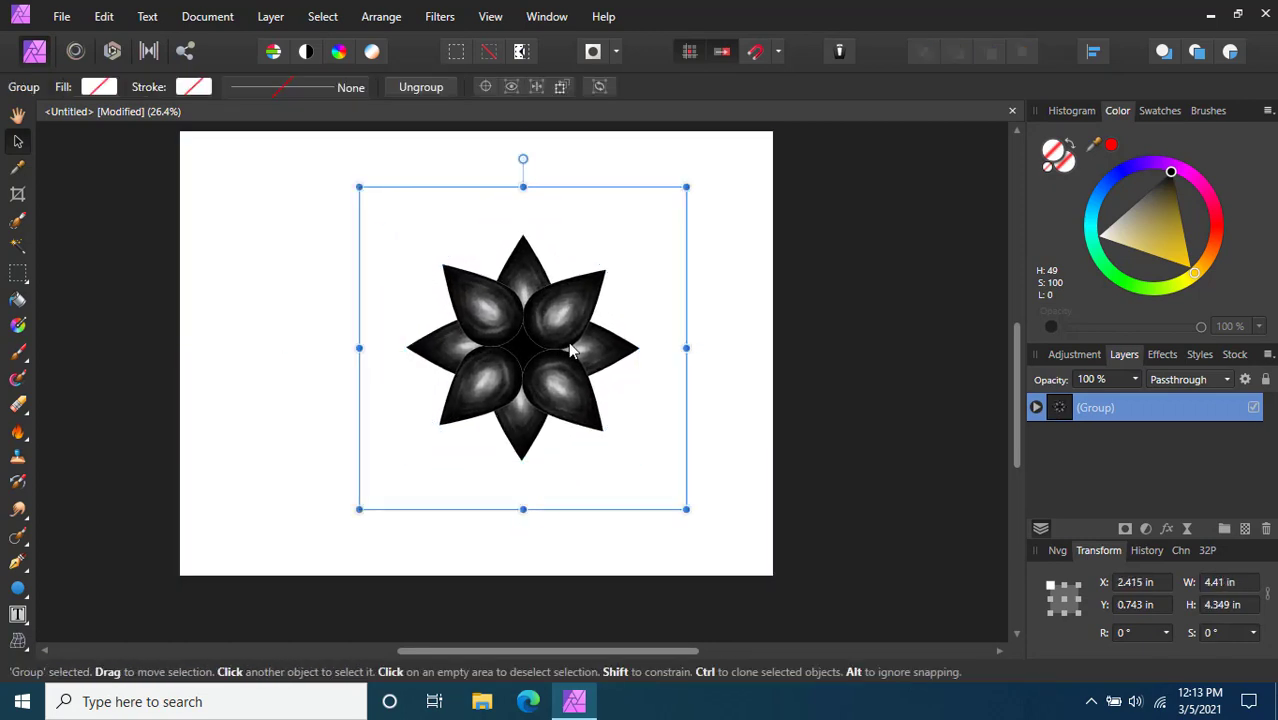
Enlarge the eight-petal flower group to about 5.66 in wide, place it near the middle of the page, and deselect it
drag(581, 350, 482, 288)
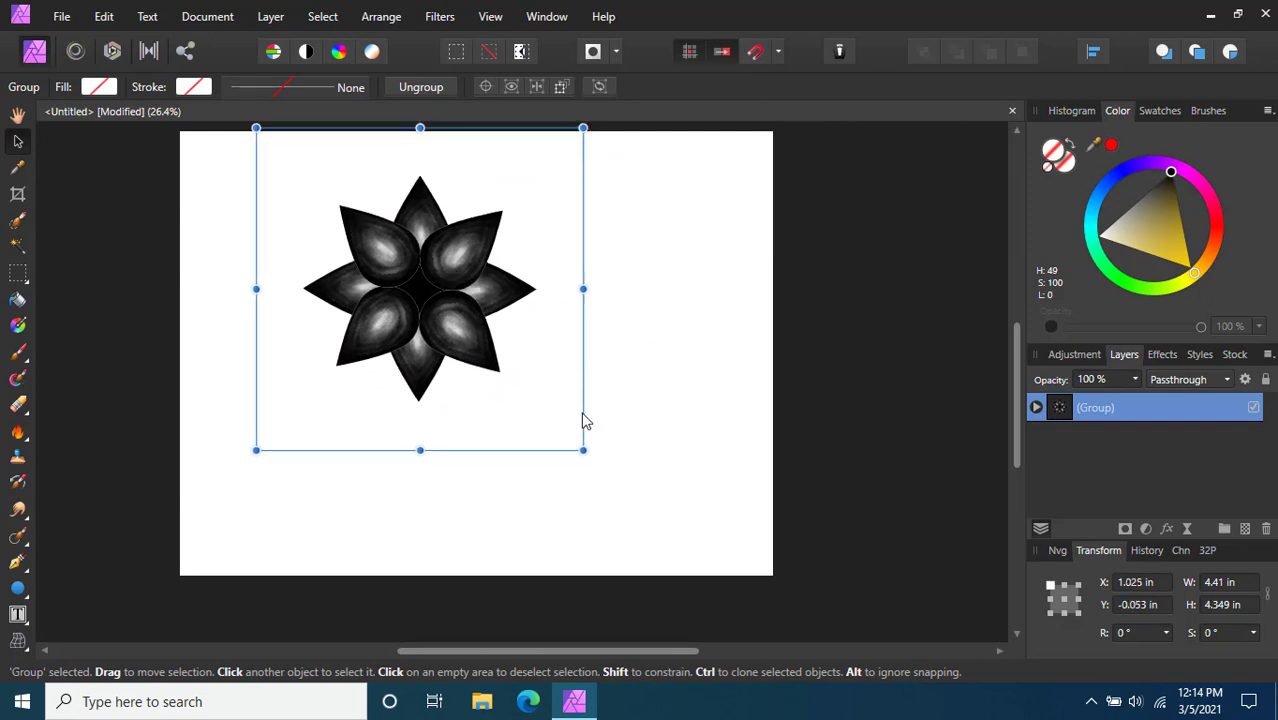
drag(584, 450, 676, 540)
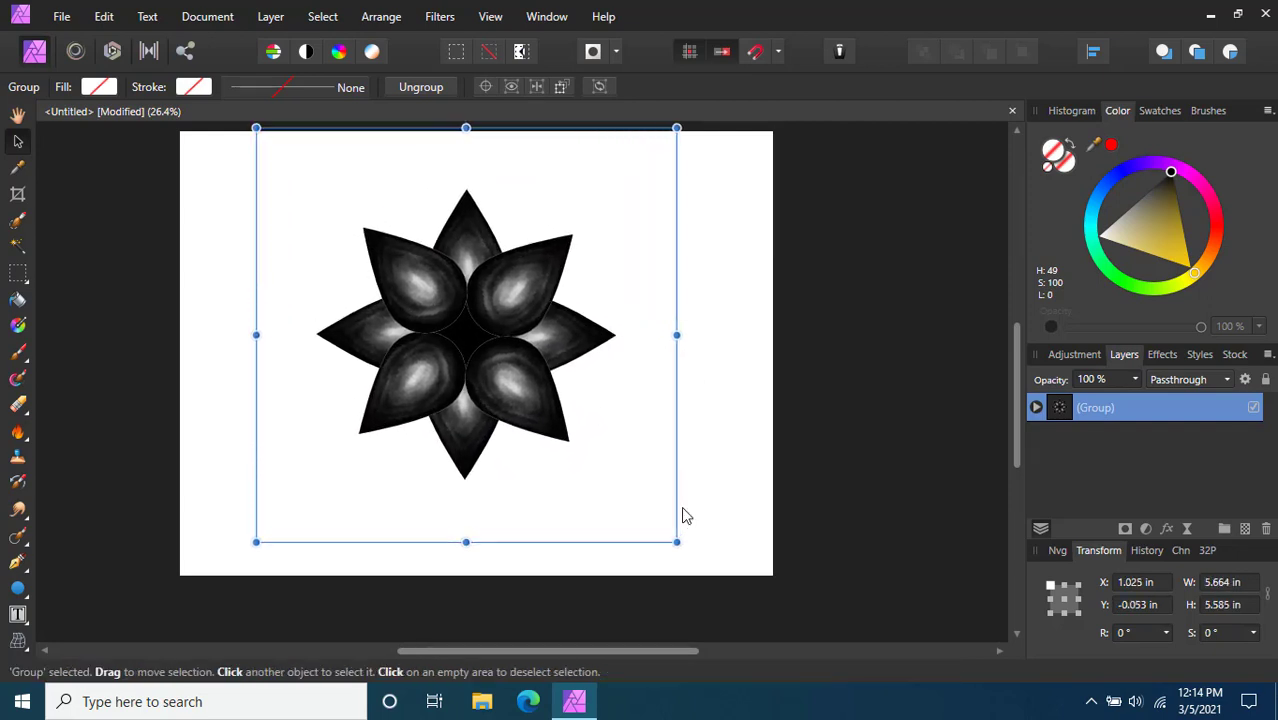
drag(610, 394, 639, 407)
click(775, 368)
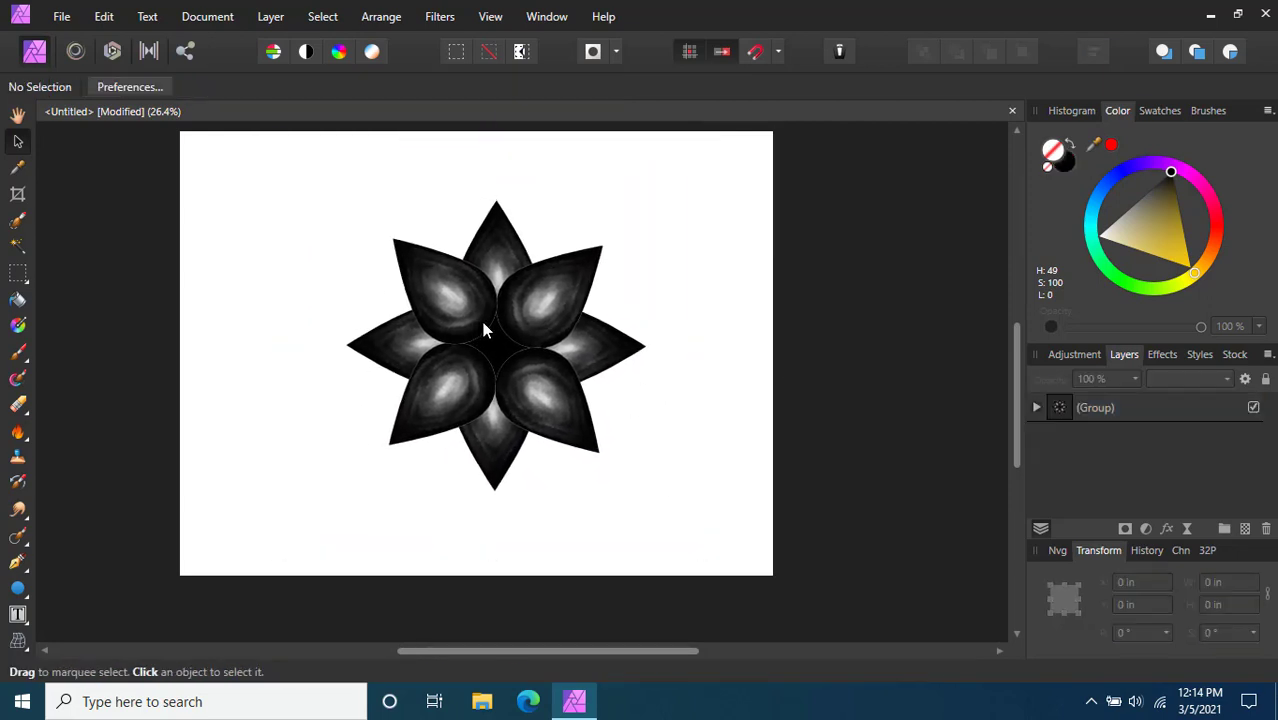